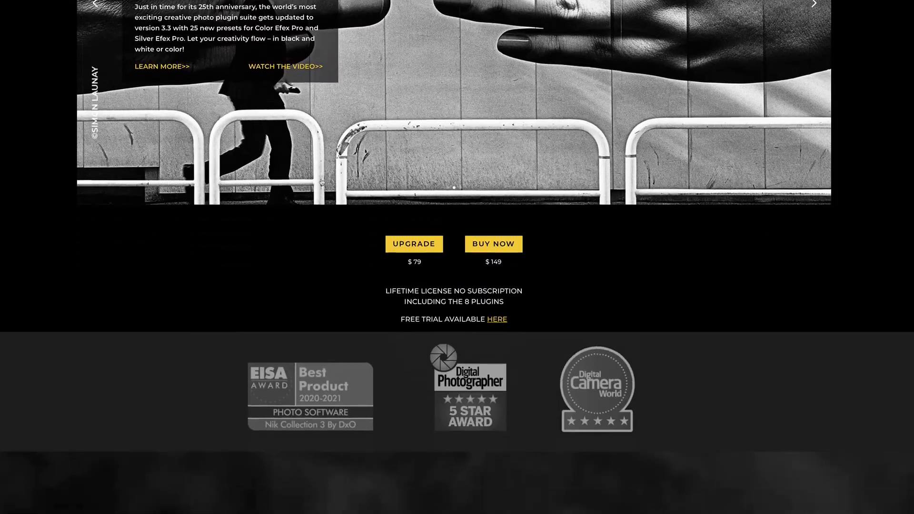
Scroll the DxO Nik Collection page to the Viveza 'precise colour edits made simple' section
scroll(322, 182, "down", 20)
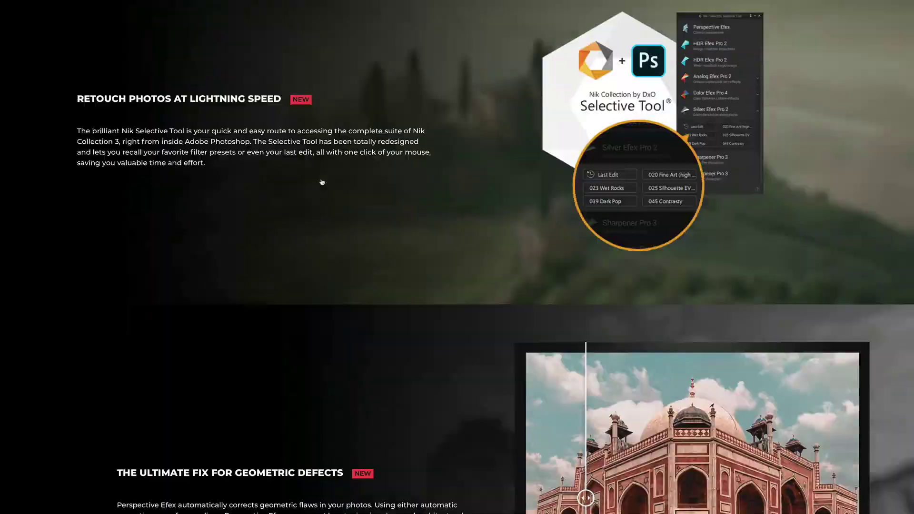
scroll(322, 182, "down", 5)
scroll(320, 181, "up", 4)
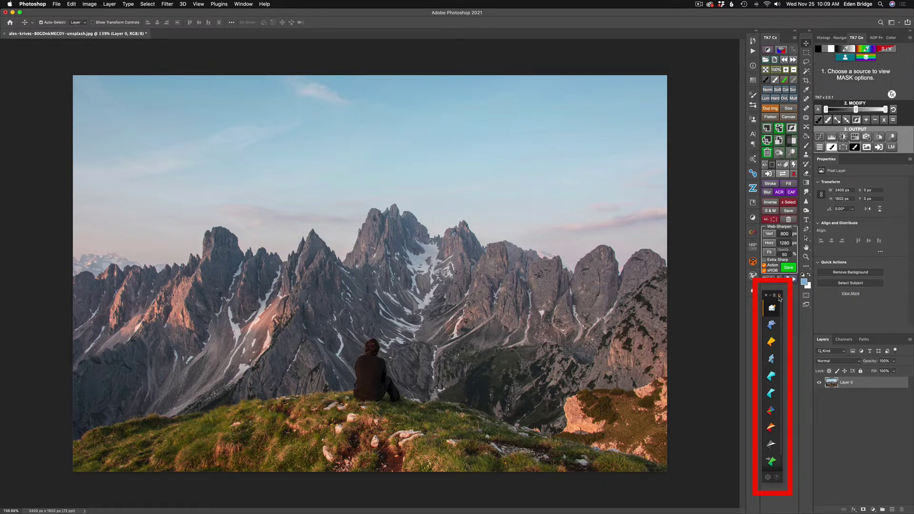
Reposition the floating Nik Selective Tool palette in the Photoshop workspace
mouse_move(781, 297)
left_mouse_down()
mouse_move(712, 268)
mouse_move(251, 196)
mouse_move(46, 180)
mouse_move(695, 176)
mouse_move(743, 295)
mouse_move(782, 295)
left_mouse_up()
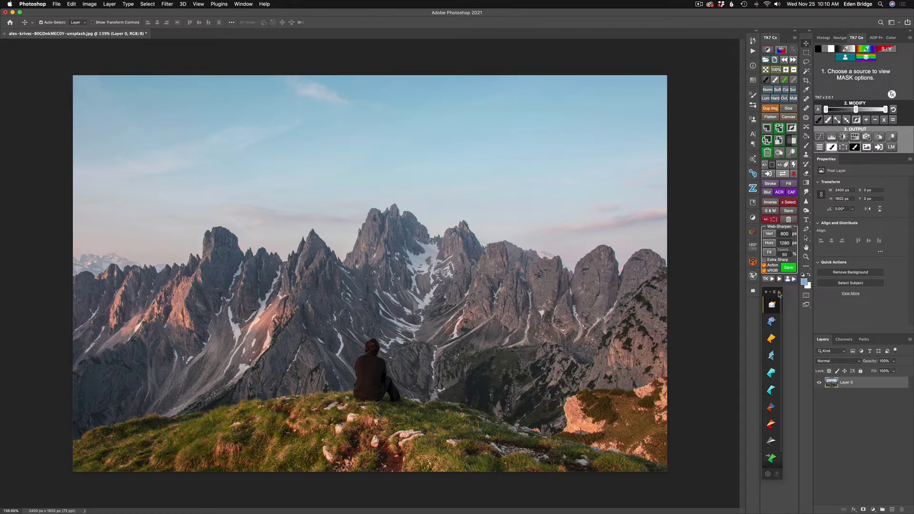
Find Nik Selective Tool 2 under File > Automate, then expand the palette to list plugins by name
left_click(56, 4)
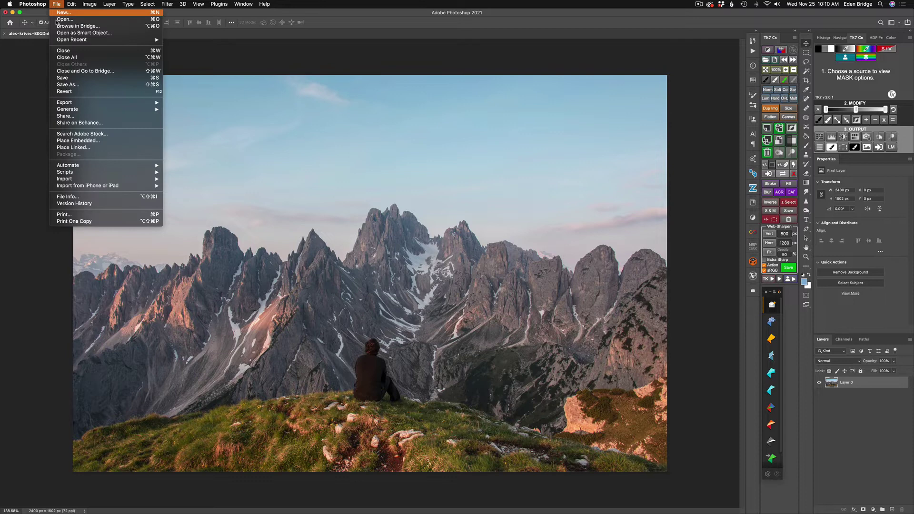
mouse_move(143, 166)
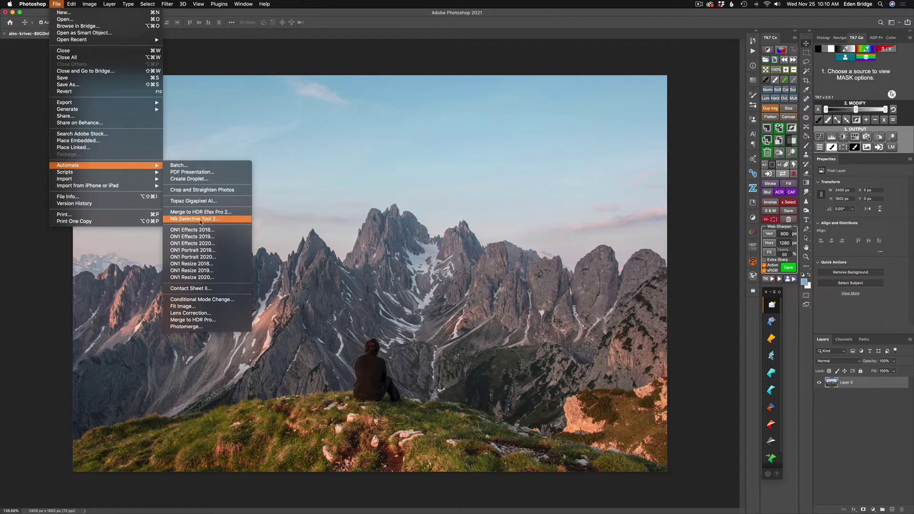
left_click(493, 127)
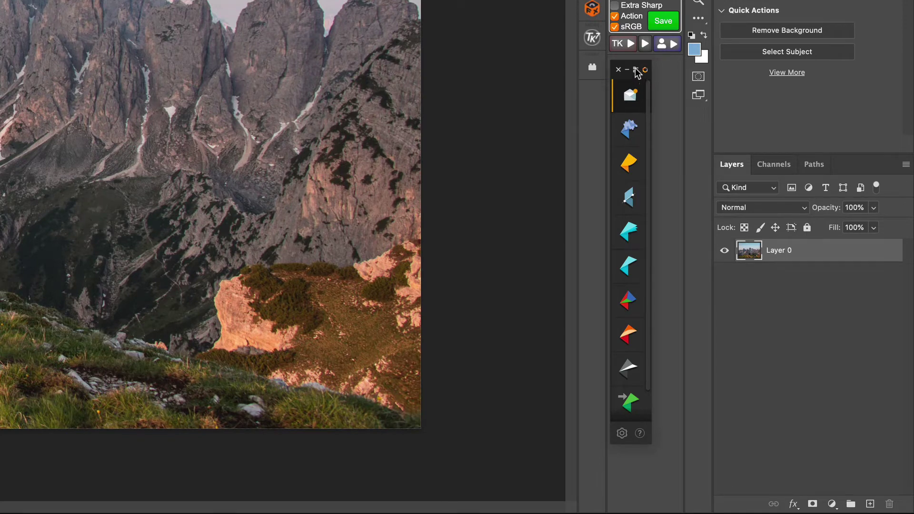
left_click(636, 70)
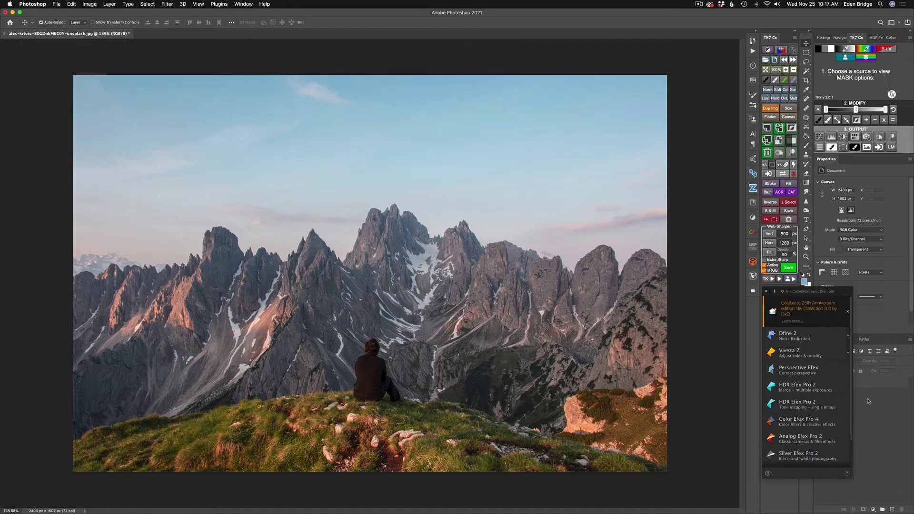
Duplicate Layer 0, then delete the Layer 0 copy so only Layer 0 remains
left_click(776, 292)
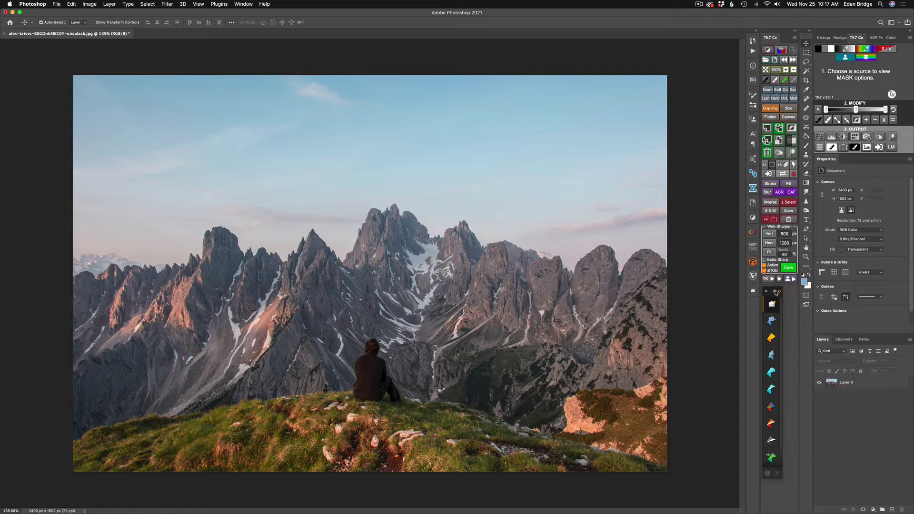
left_click(869, 383)
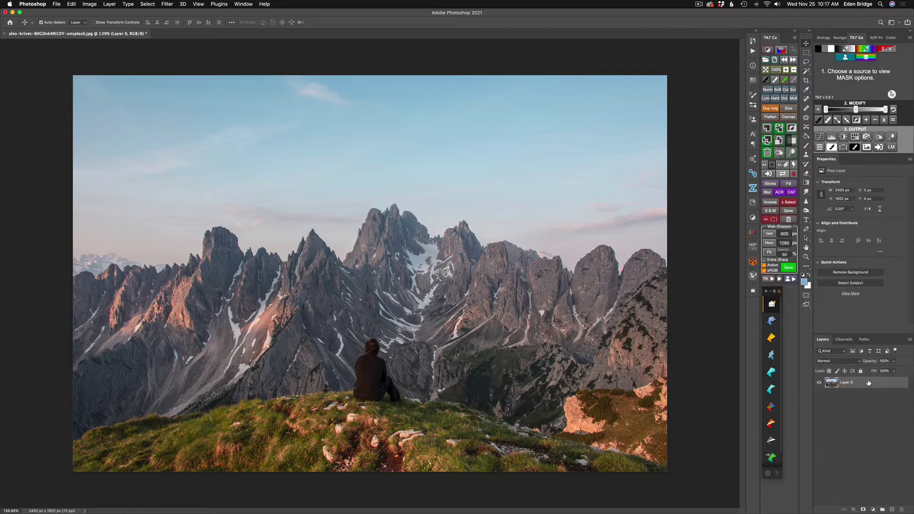
key("super+j")
right_click(869, 383)
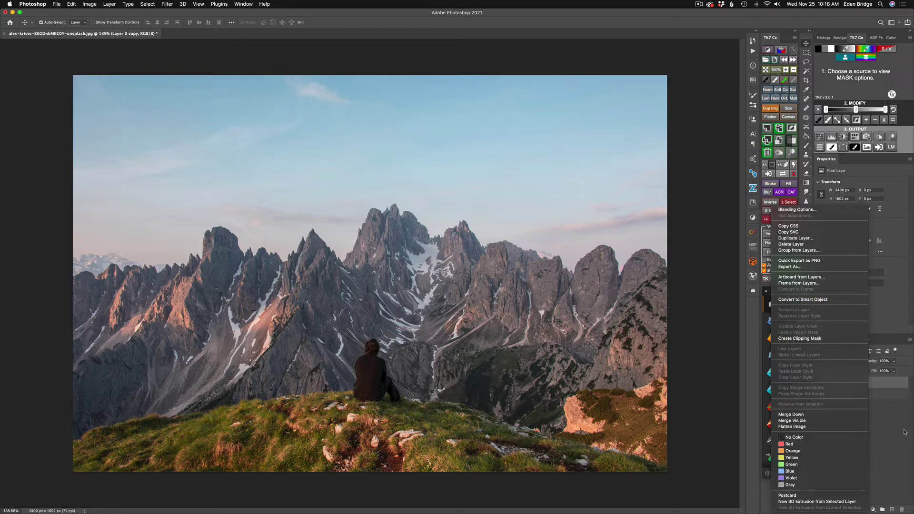
left_click(891, 436)
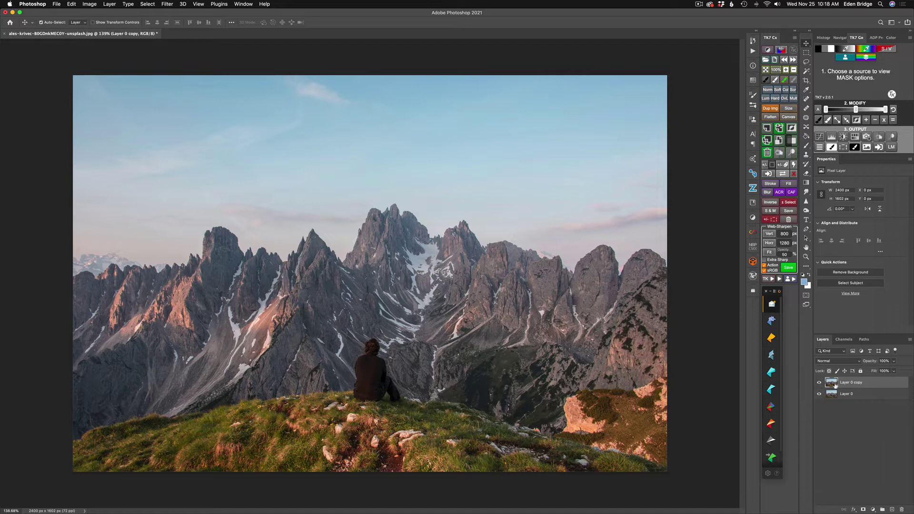
left_click(902, 510)
Launch Viveza 2 on the mountain photo and maximise its window to full screen
left_click(775, 292)
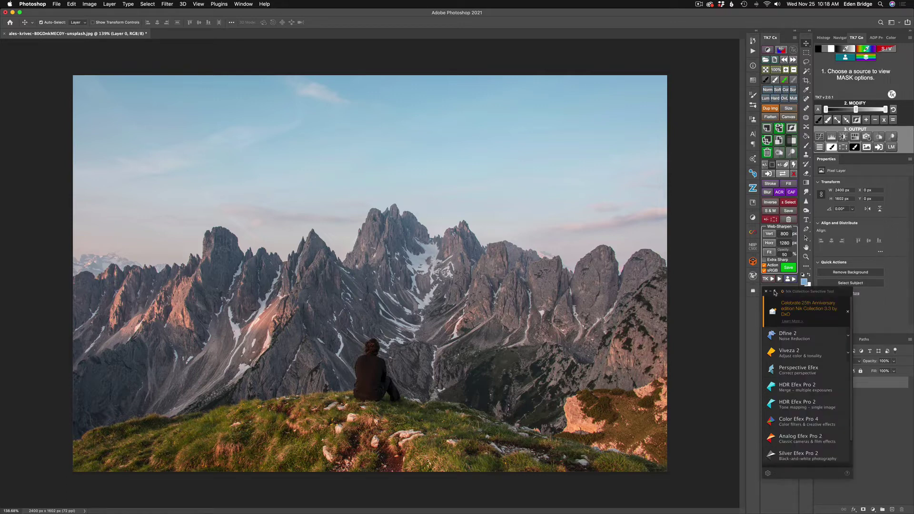
left_click(793, 353)
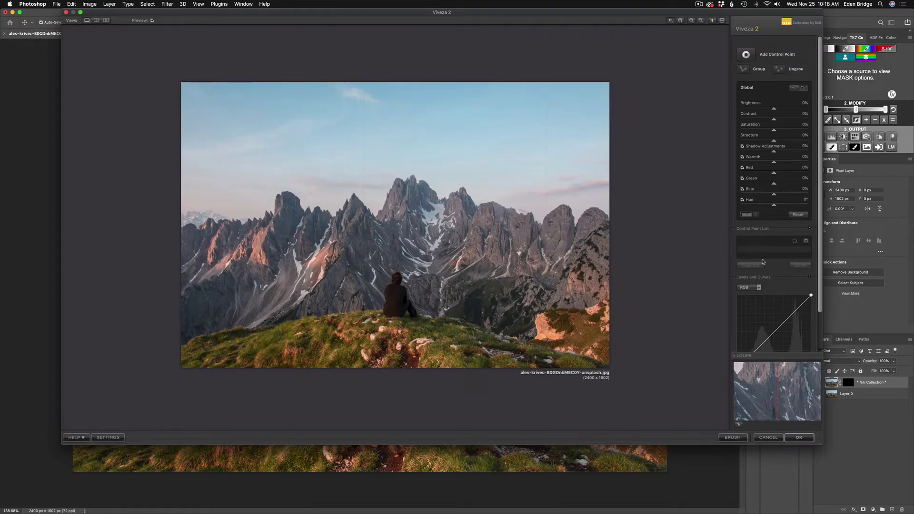
left_click(81, 12)
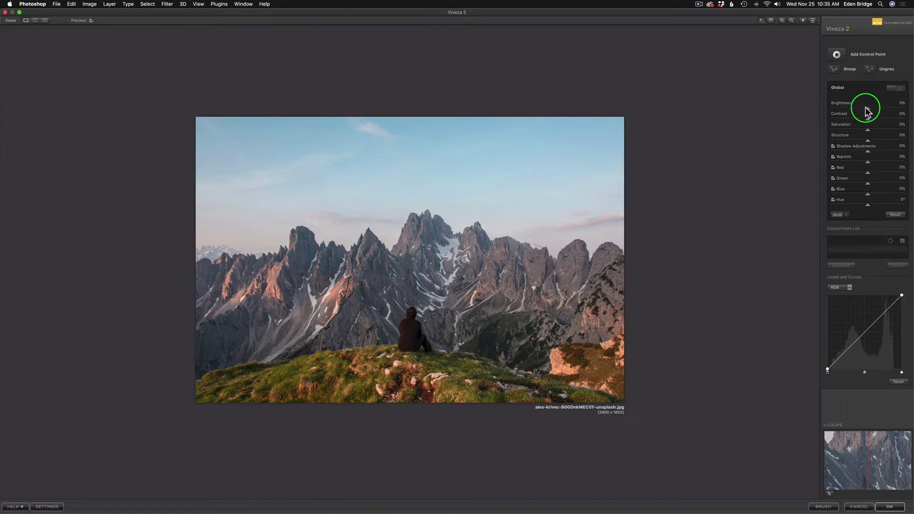
Set the global Brightness to -7% and Warmth to 14%
mouse_move(868, 112)
left_mouse_down()
mouse_move(860, 111)
mouse_move(872, 122)
left_mouse_up()
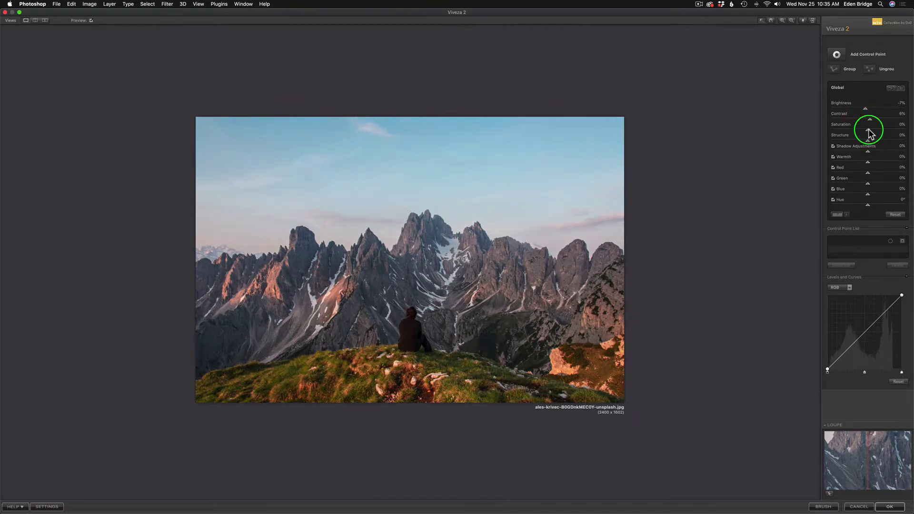
mouse_move(869, 163)
left_mouse_down()
mouse_move(876, 163)
mouse_move(843, 162)
mouse_move(881, 163)
mouse_move(873, 162)
left_mouse_up()
left_click(868, 174)
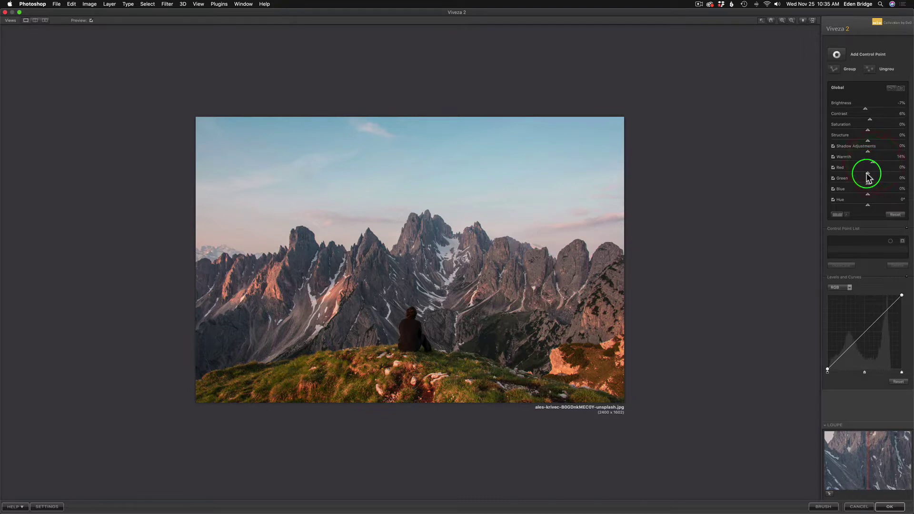
left_click(892, 88)
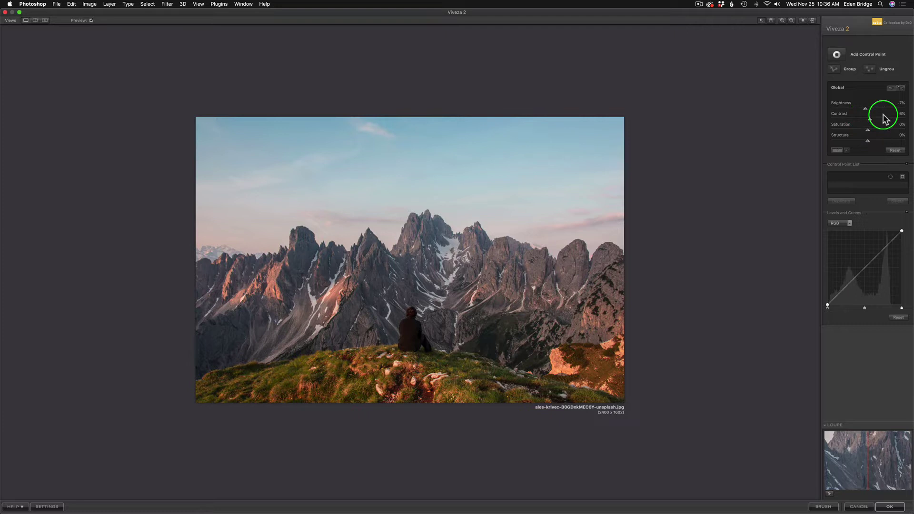
left_click(903, 89)
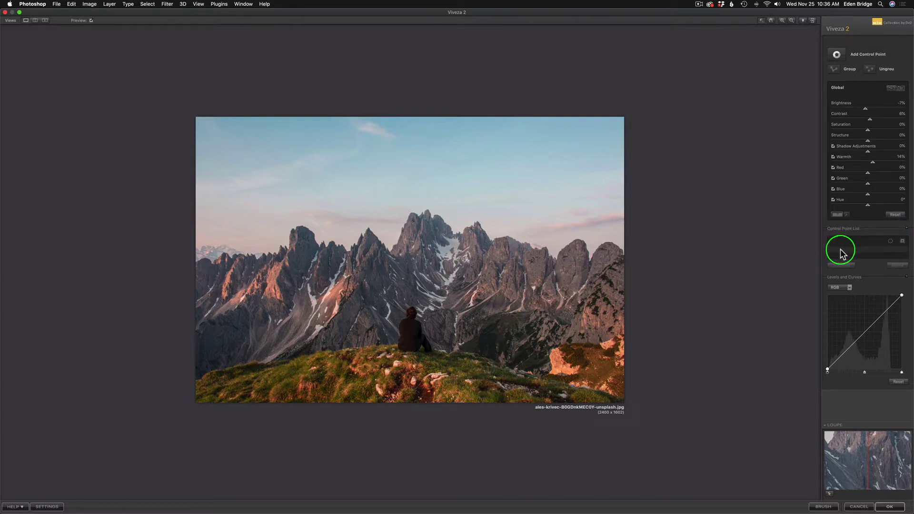
left_click(850, 289)
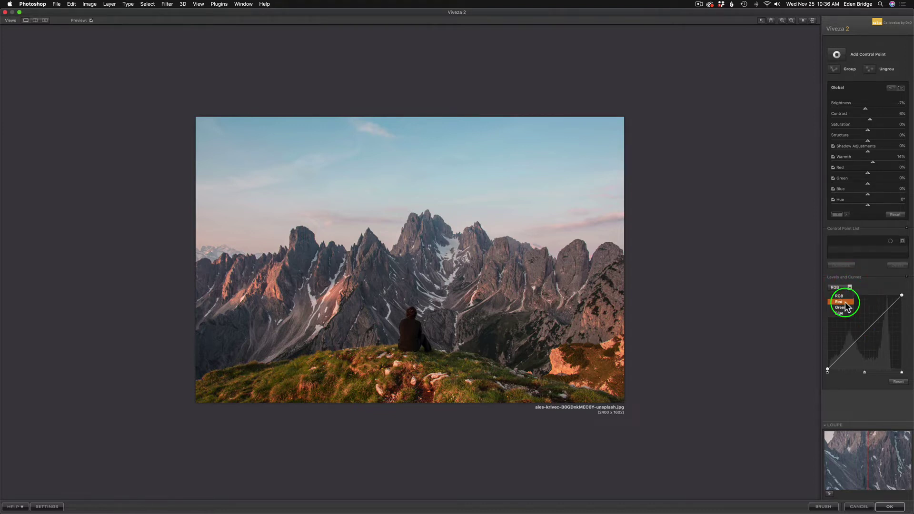
left_click(869, 294)
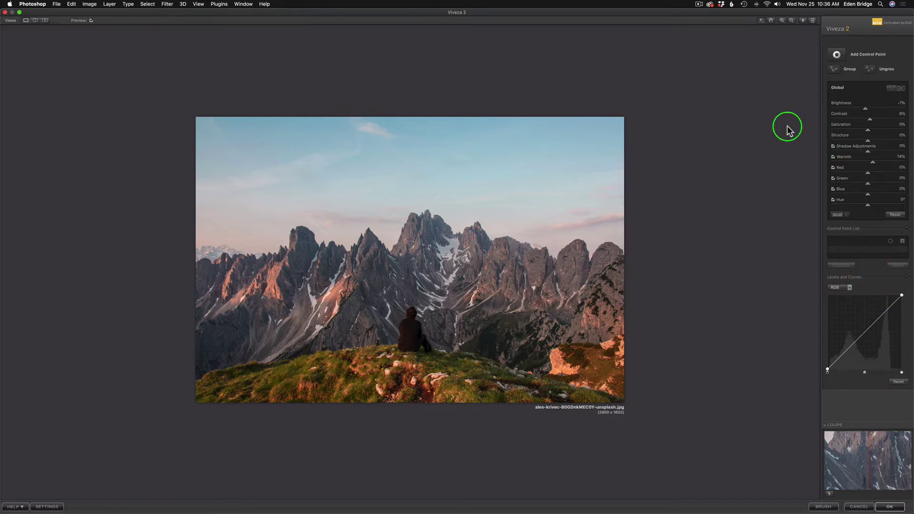
Place Control Point 1 in the upper-right sky and set its size to 32%
left_click(837, 55)
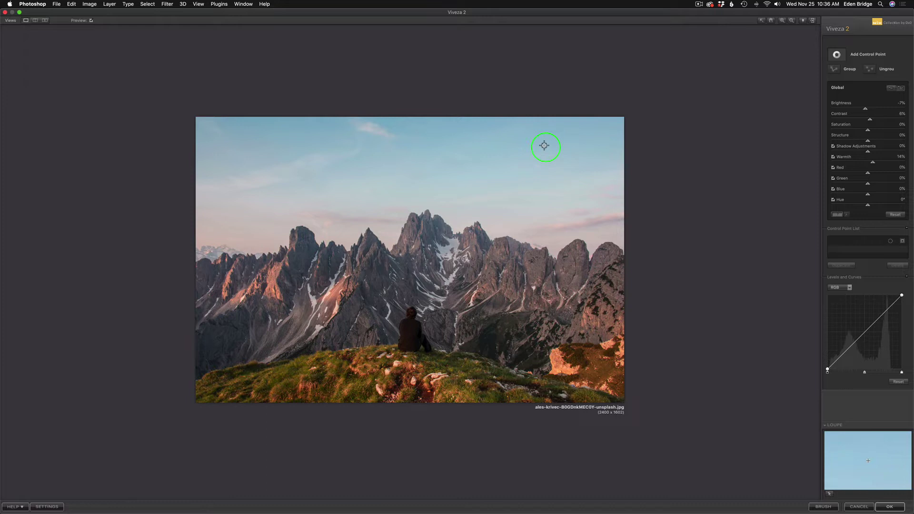
left_click(546, 147)
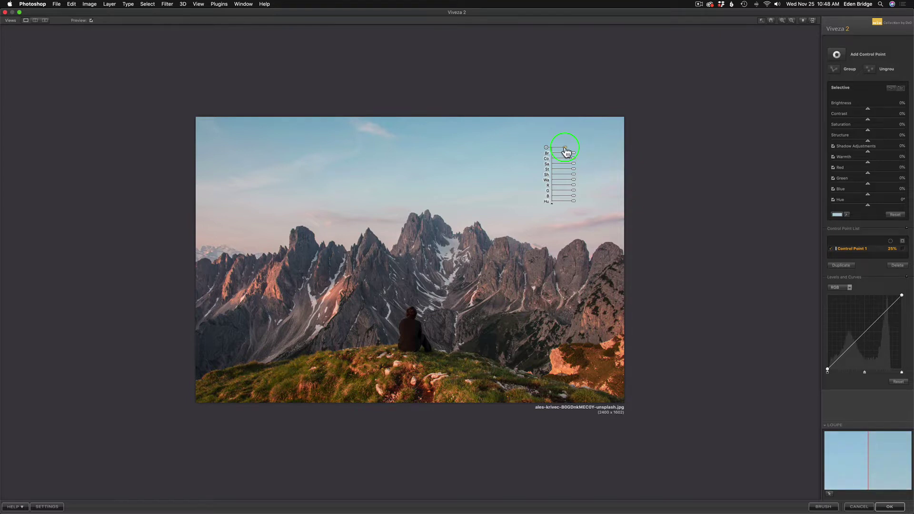
left_click_drag(566, 151, 569, 152)
Widen Control Point 1 to 33% and lower its Brightness to -17%
left_click(567, 148)
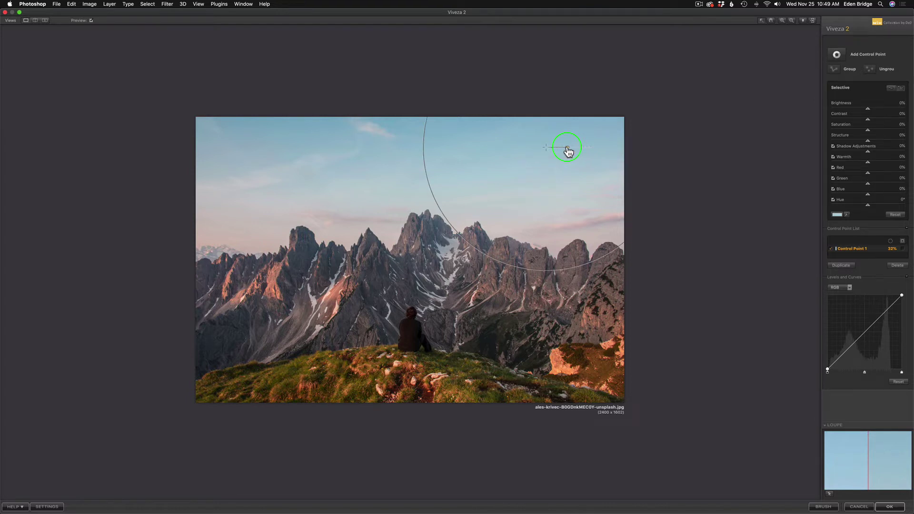
left_click_drag(568, 150, 570, 150)
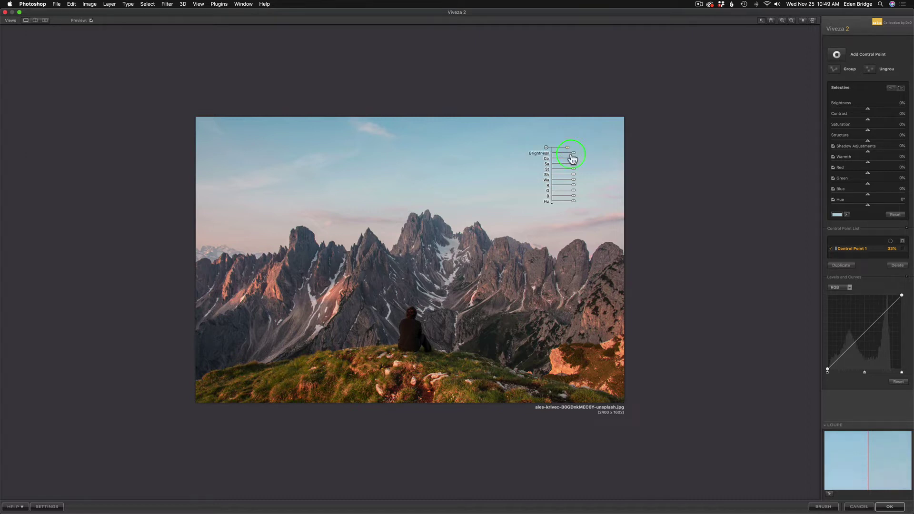
left_click_drag(575, 156, 576, 169)
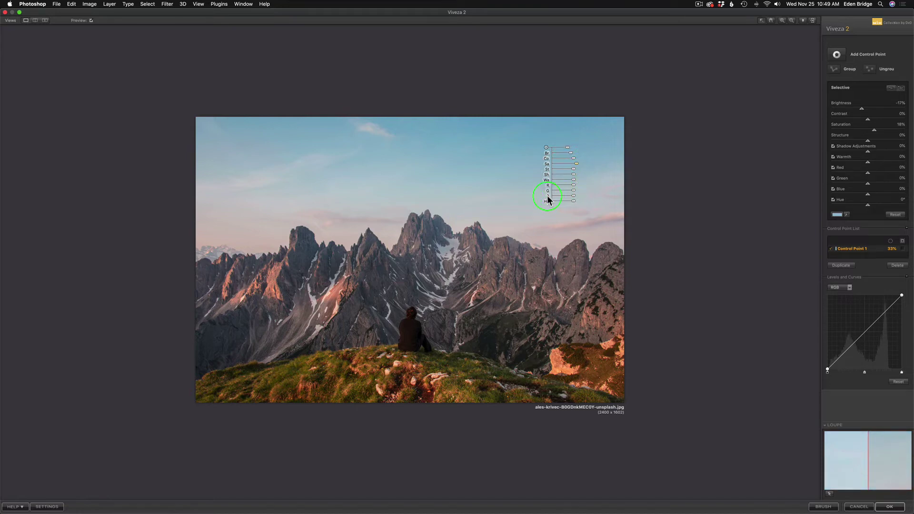
Raise Control Point 1's Blue adjustment from 0% to 26%
mouse_move(573, 196)
left_mouse_down()
mouse_move(564, 200)
mouse_move(576, 200)
left_mouse_up()
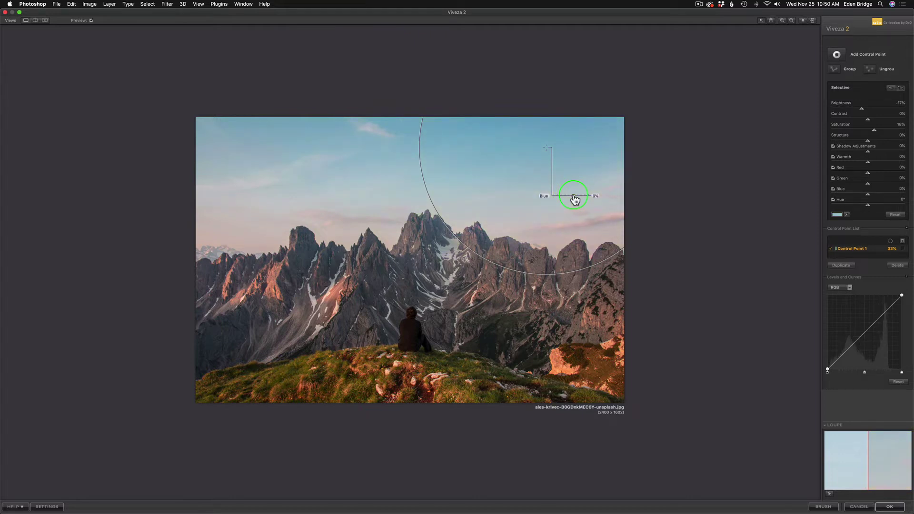
left_click_drag(576, 200, 579, 200)
left_click_drag(579, 200, 579, 199)
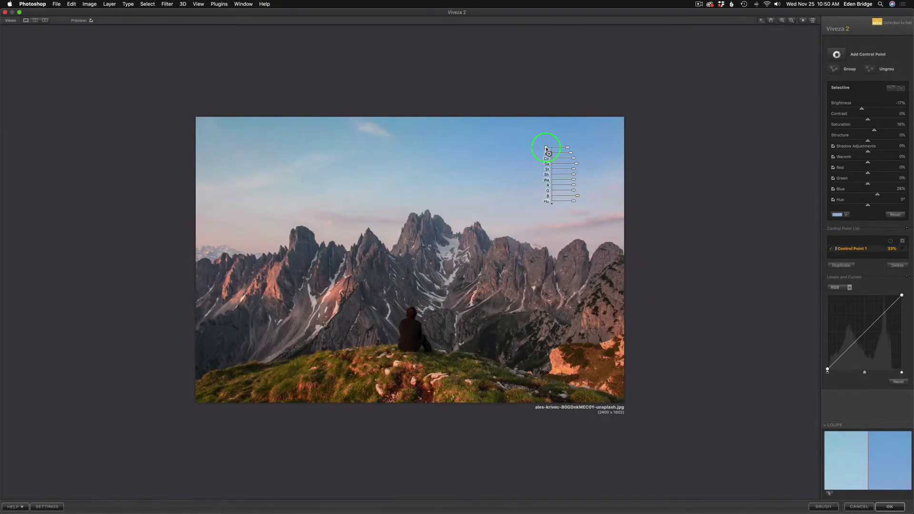
Duplicate the sky point twice, placing Control Points 2 and 3 leftward into the upper-left sky
left_click_drag(549, 152, 440, 152)
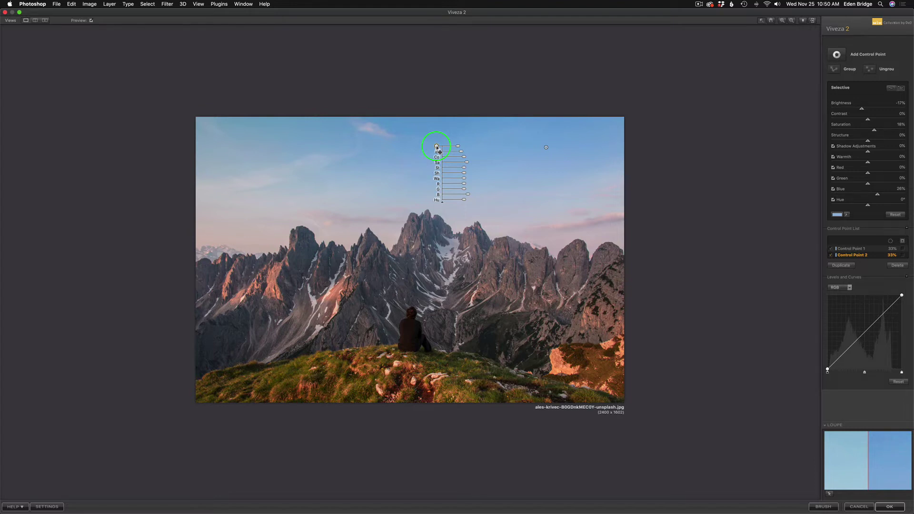
left_click_drag(436, 145, 293, 145)
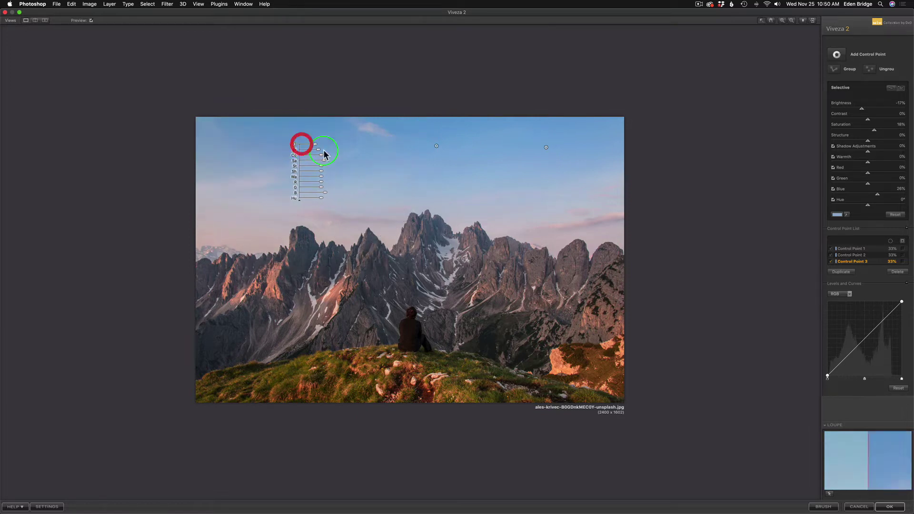
left_click(729, 118)
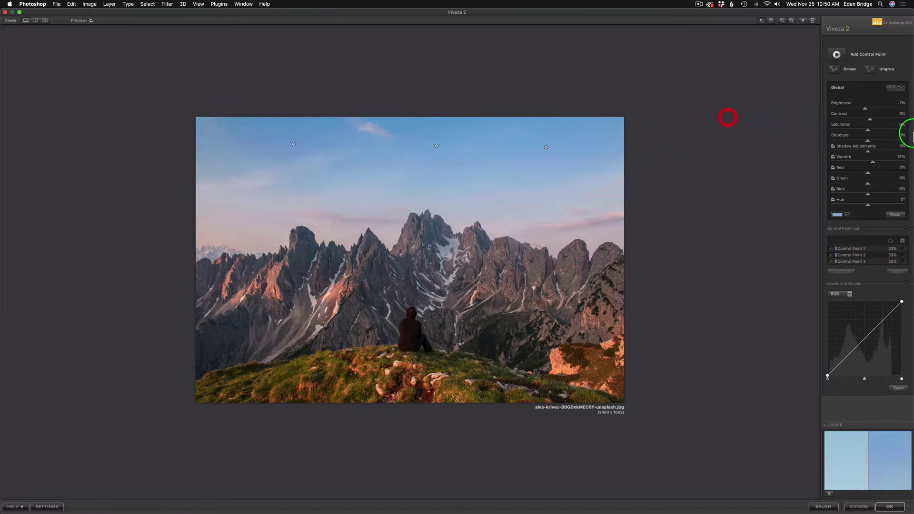
left_click(91, 20)
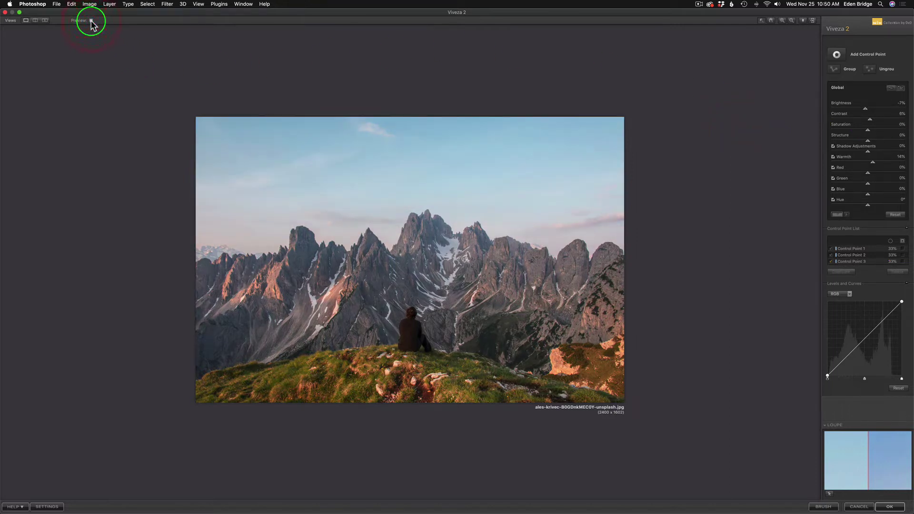
left_click(91, 21)
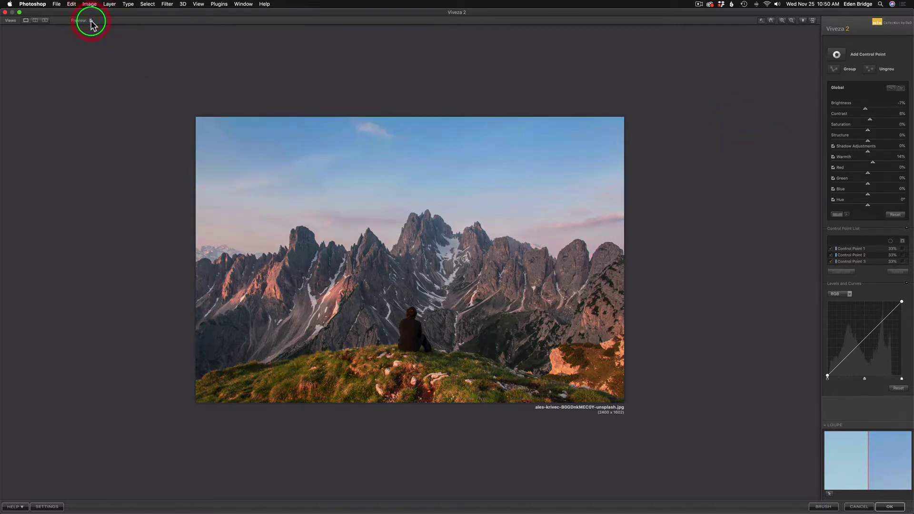
left_click(45, 20)
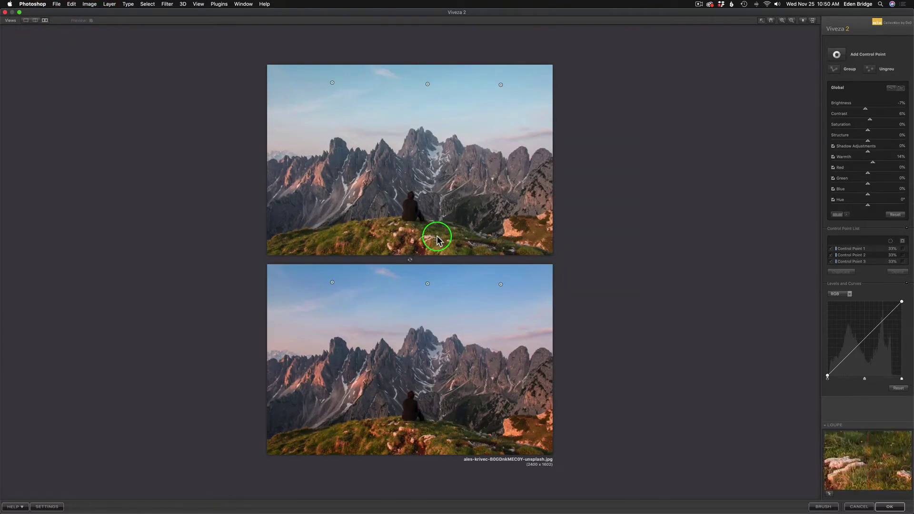
left_click(410, 261)
left_click(410, 260)
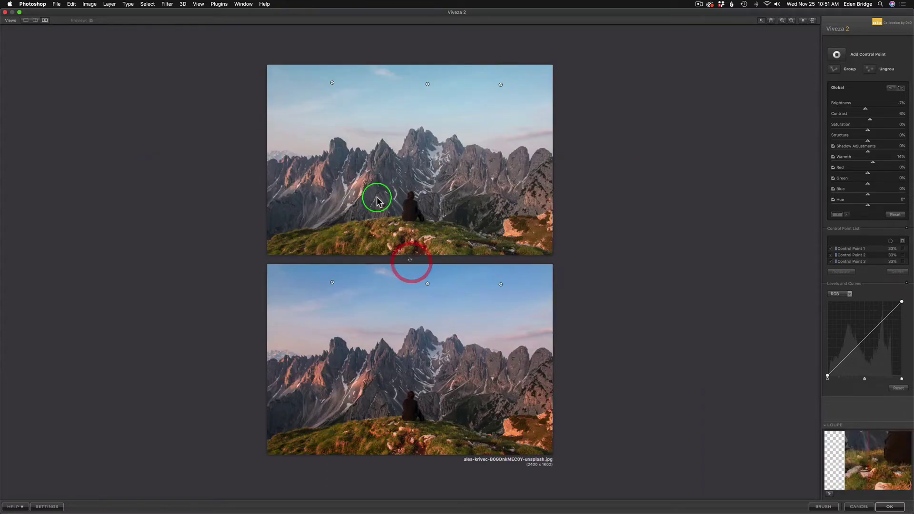
left_click(35, 21)
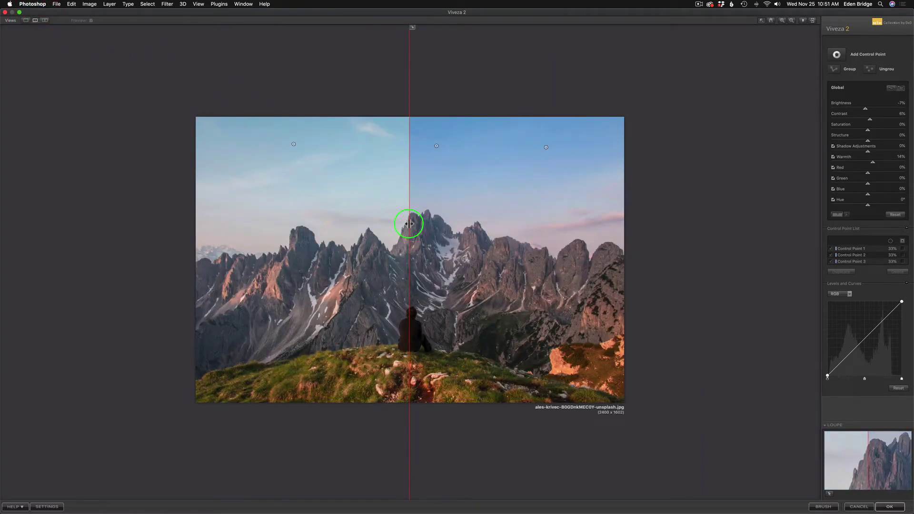
left_click_drag(409, 224, 458, 223)
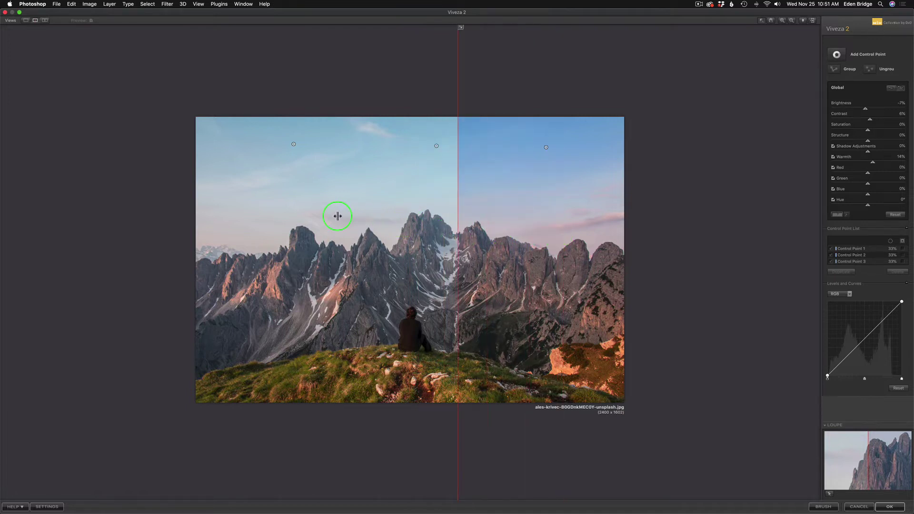
left_click_drag(337, 216, 439, 222)
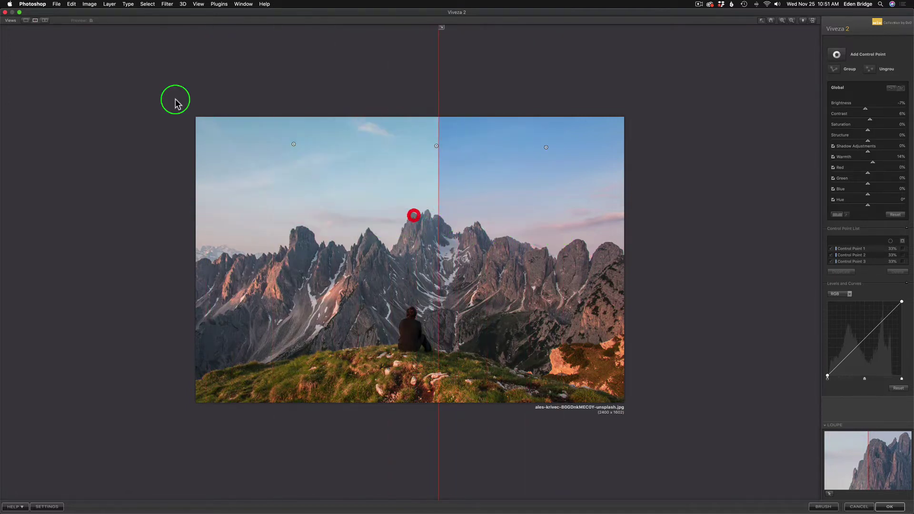
left_click(26, 20)
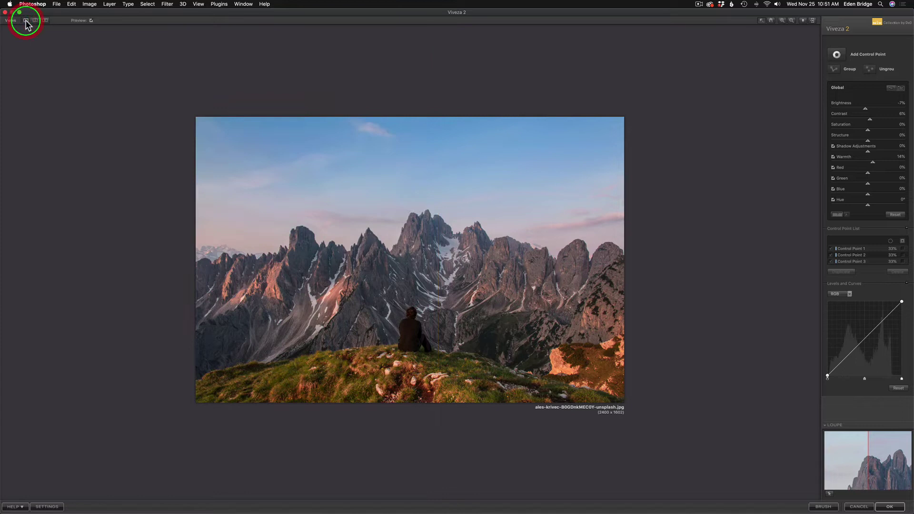
left_click(91, 21)
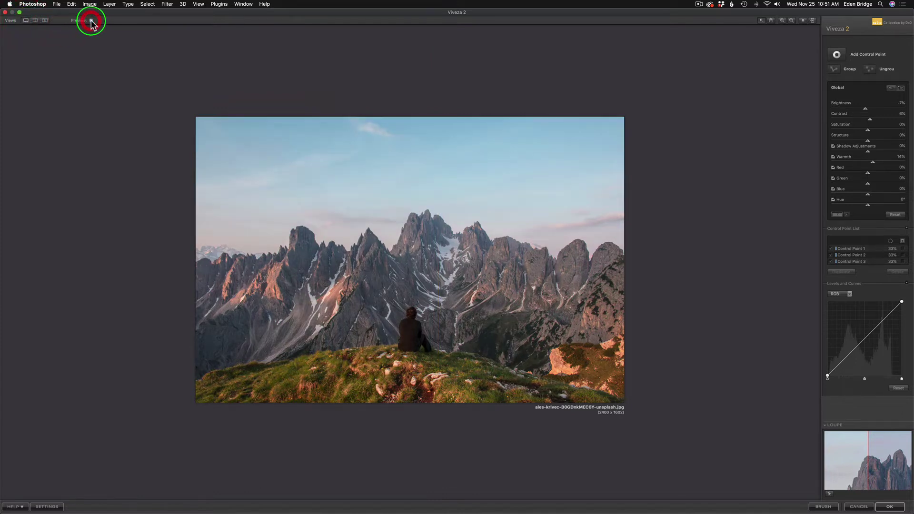
left_click(91, 21)
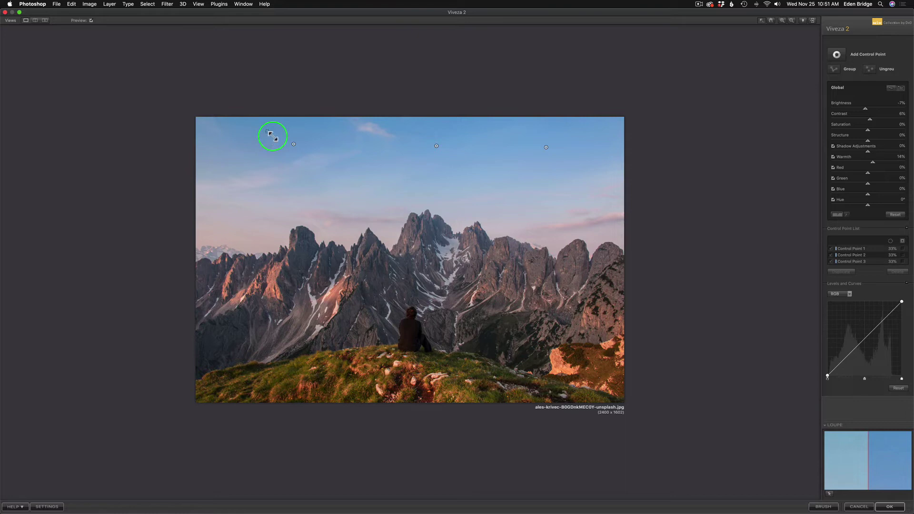
Merge the three sky control points into Group 1 with brightness -19% and contrast 24%
left_click_drag(267, 130, 580, 167)
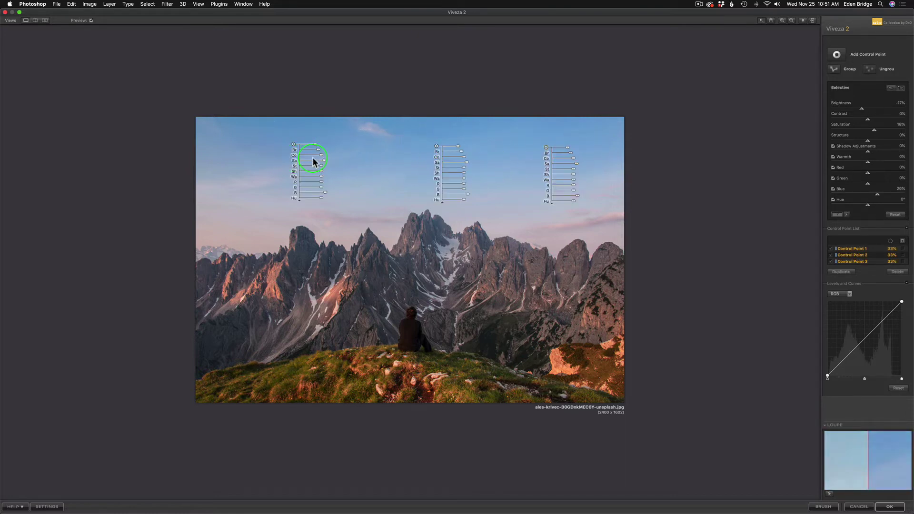
left_click(835, 69)
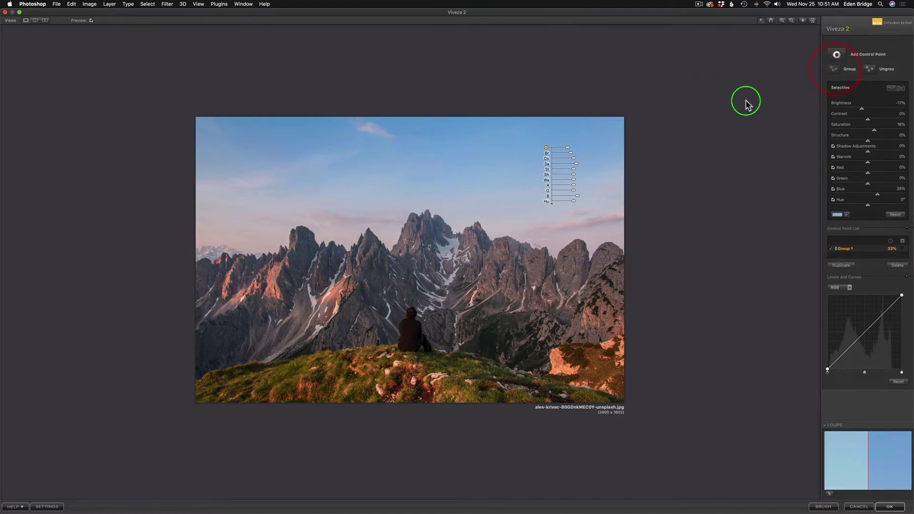
left_click(570, 152)
left_click_drag(571, 153, 572, 157)
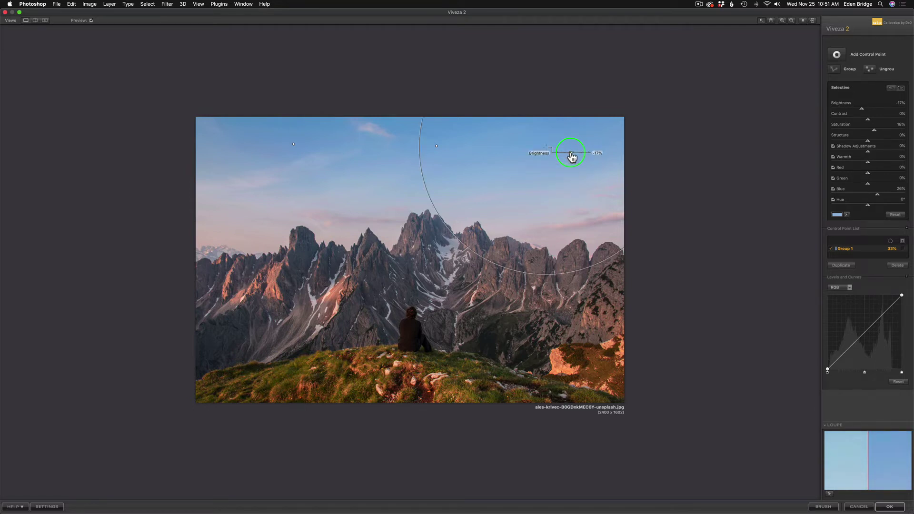
left_click_drag(554, 153, 550, 153)
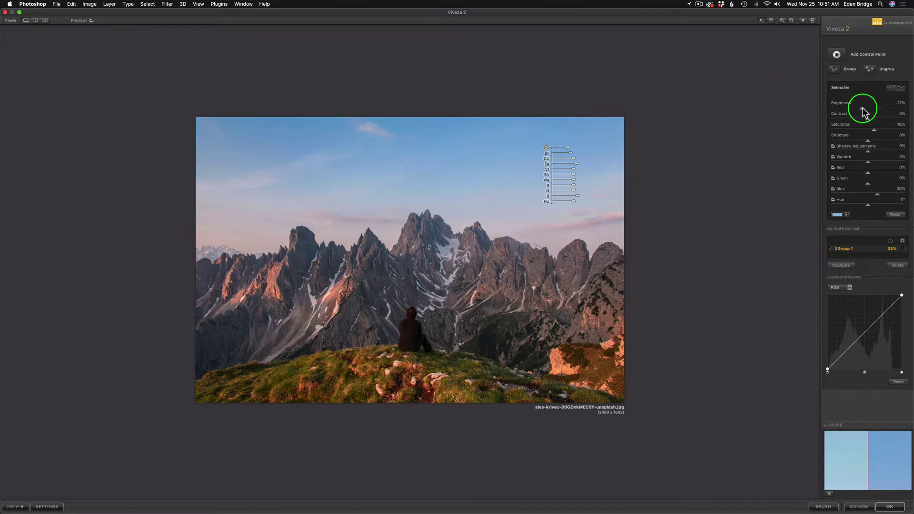
left_click(548, 149)
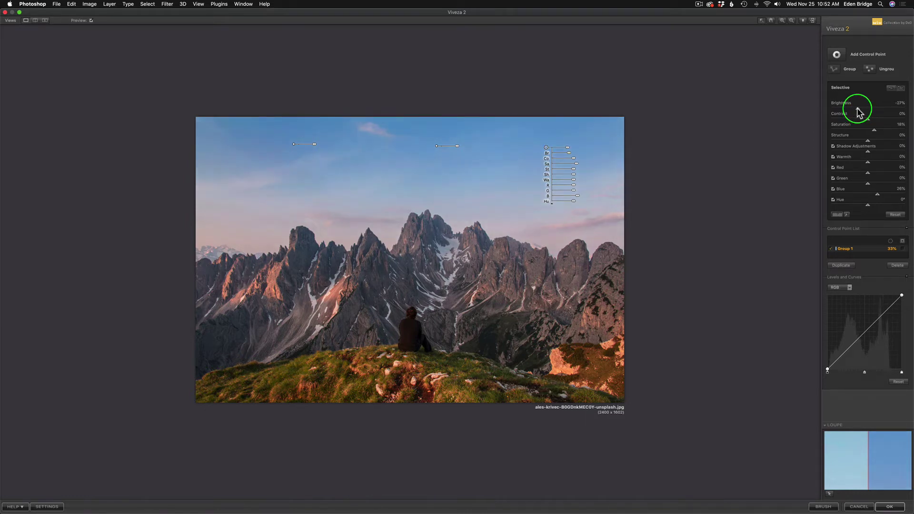
left_click_drag(859, 111, 881, 124)
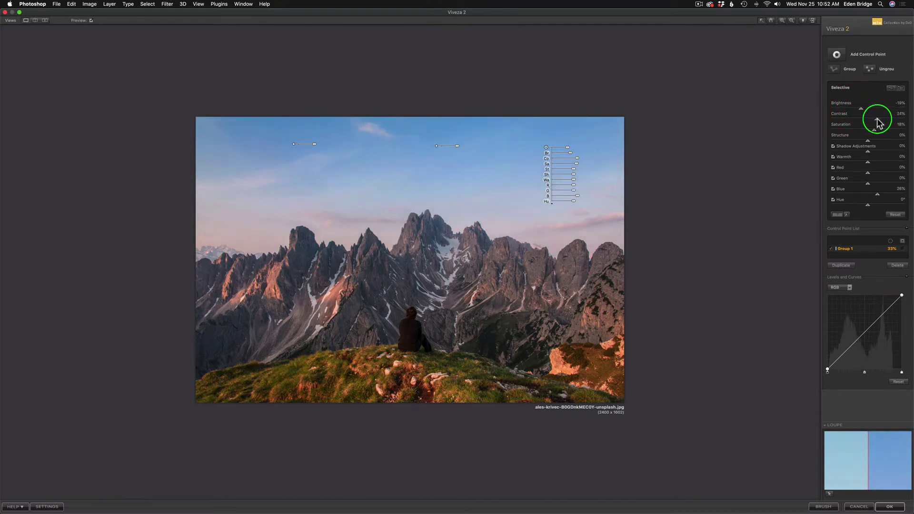
left_click(603, 190)
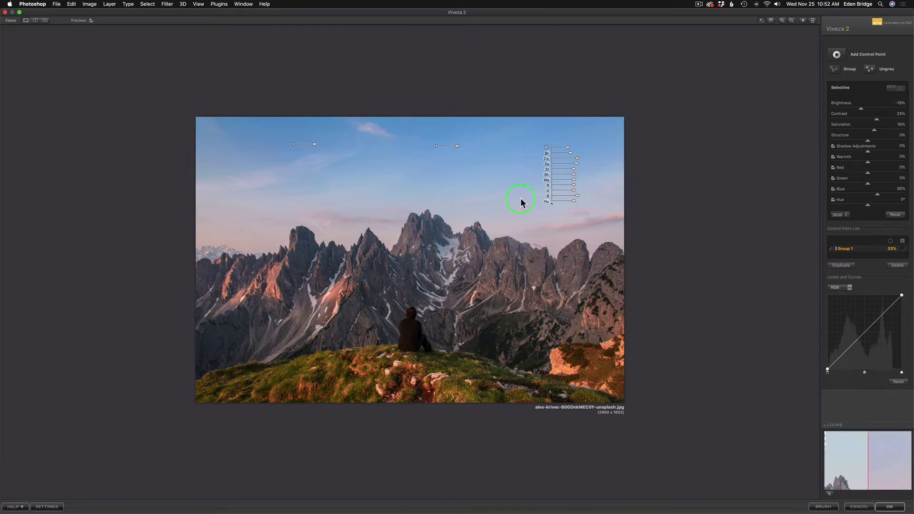
Place new control points on the mountain peak, the central peak and the left-hand peaks
left_click(837, 55)
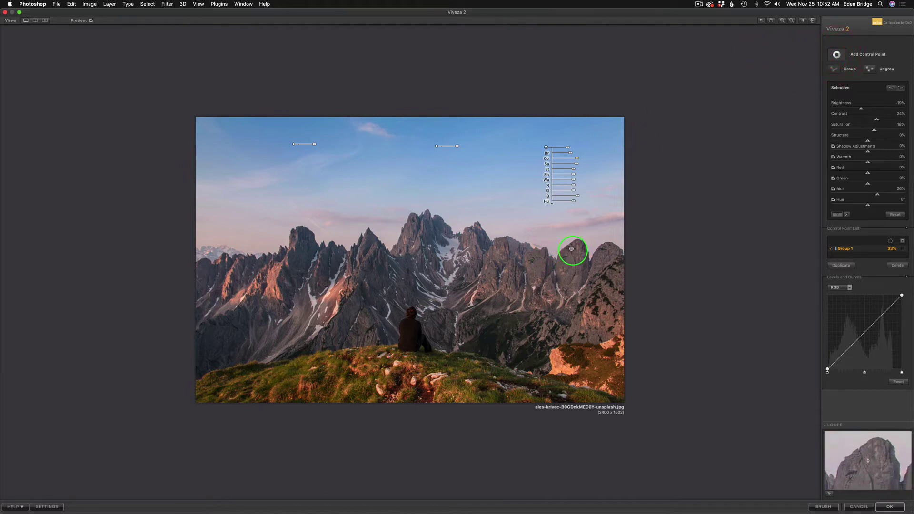
left_click(573, 251)
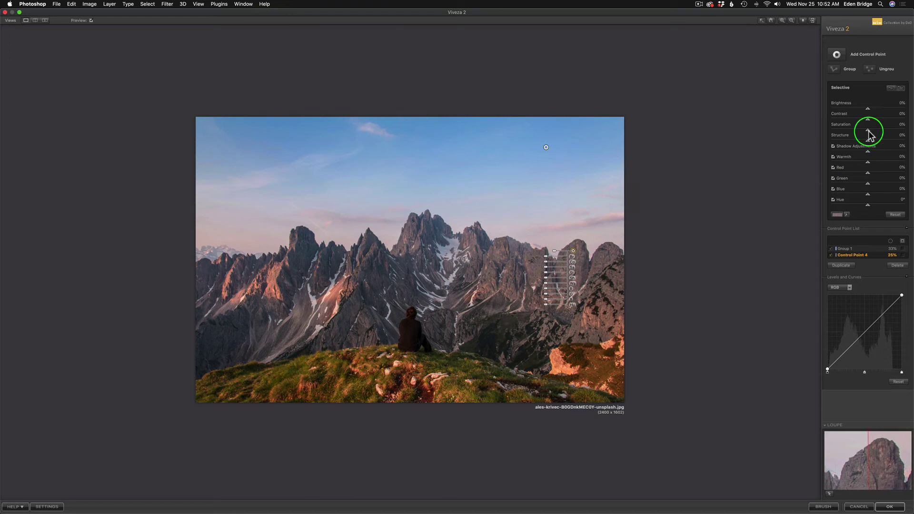
left_click(836, 56)
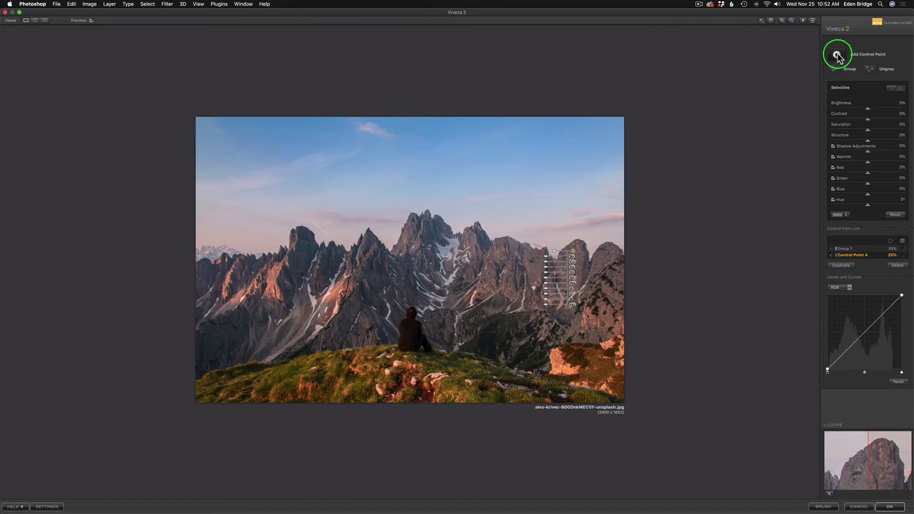
left_click(427, 230)
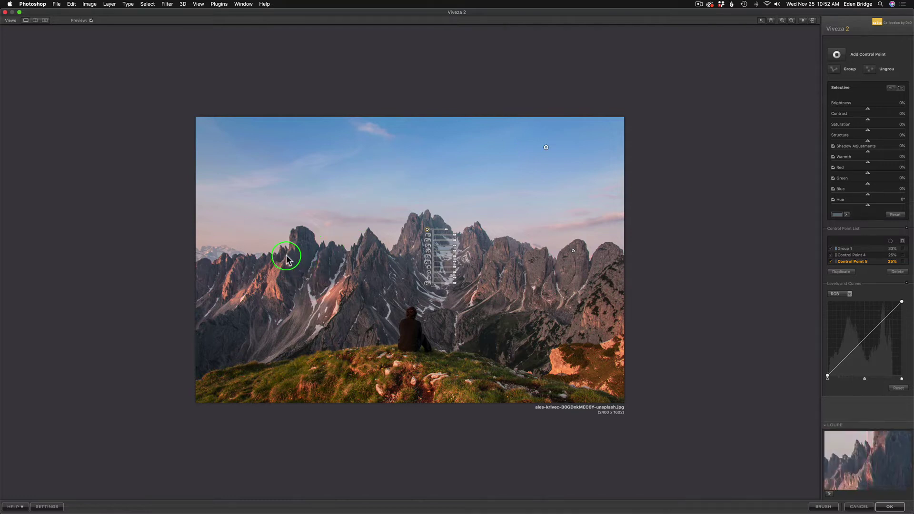
left_click(837, 55)
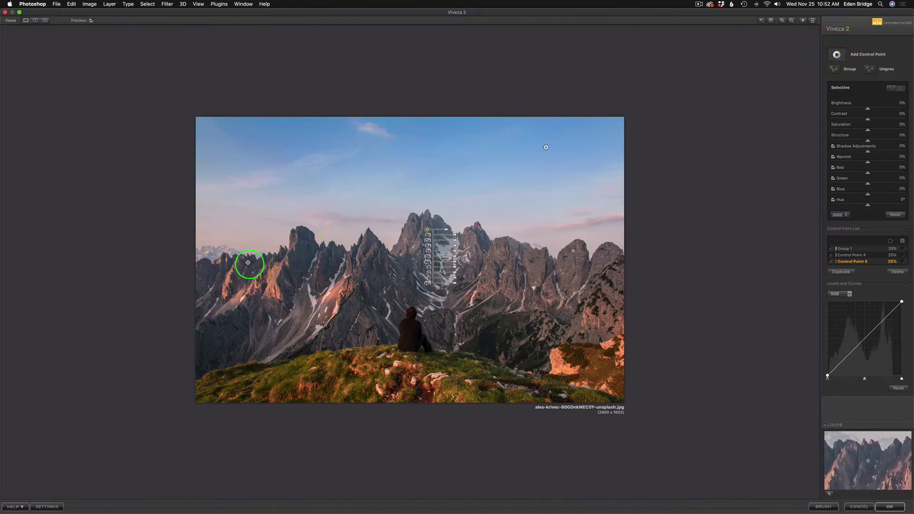
left_click(249, 262)
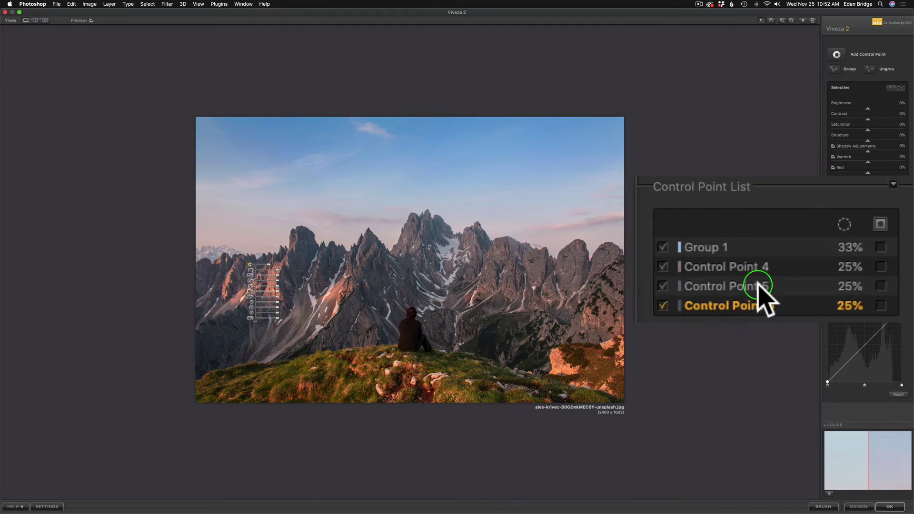
left_click(664, 249)
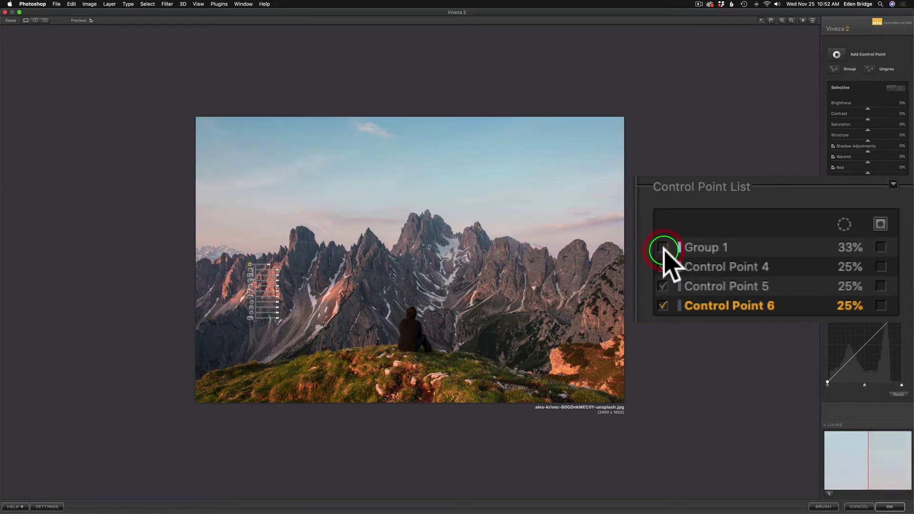
left_click(664, 249)
left_click(664, 248)
left_click(664, 249)
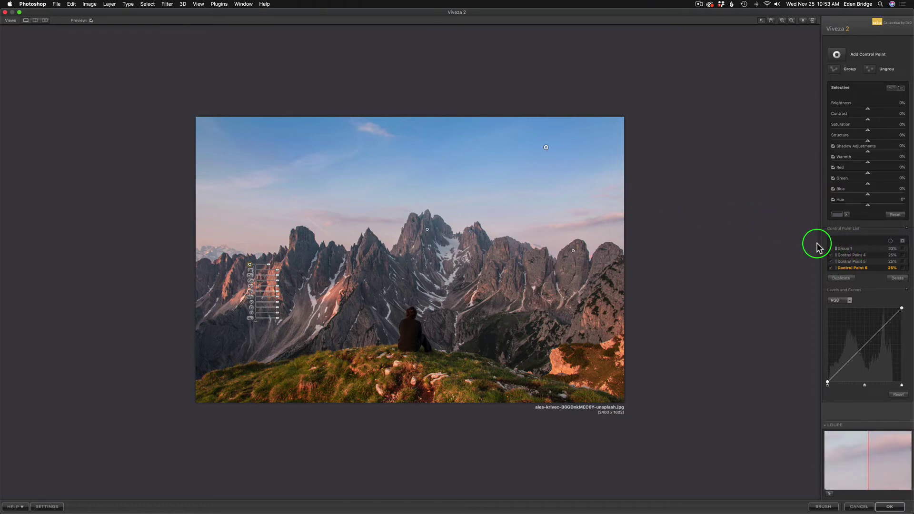
left_click(757, 210)
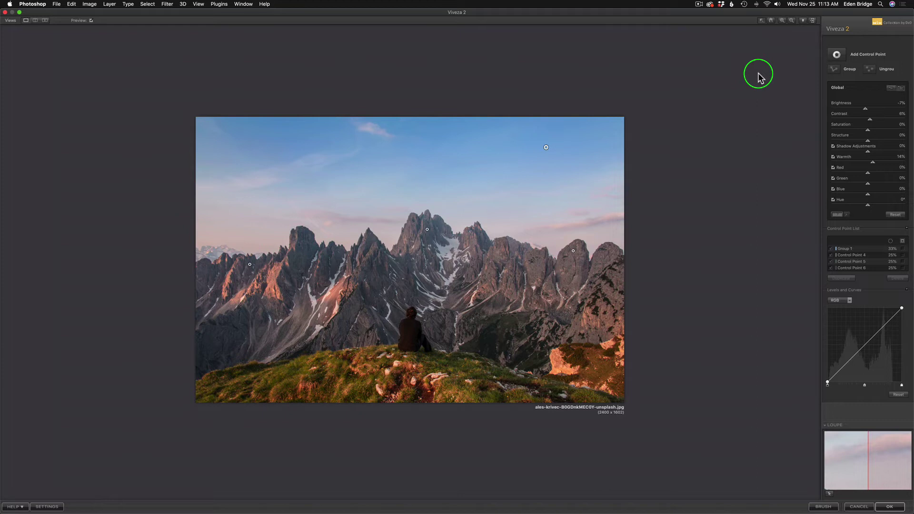
Add a control point on the left peak and lower its brightness
left_click(837, 54)
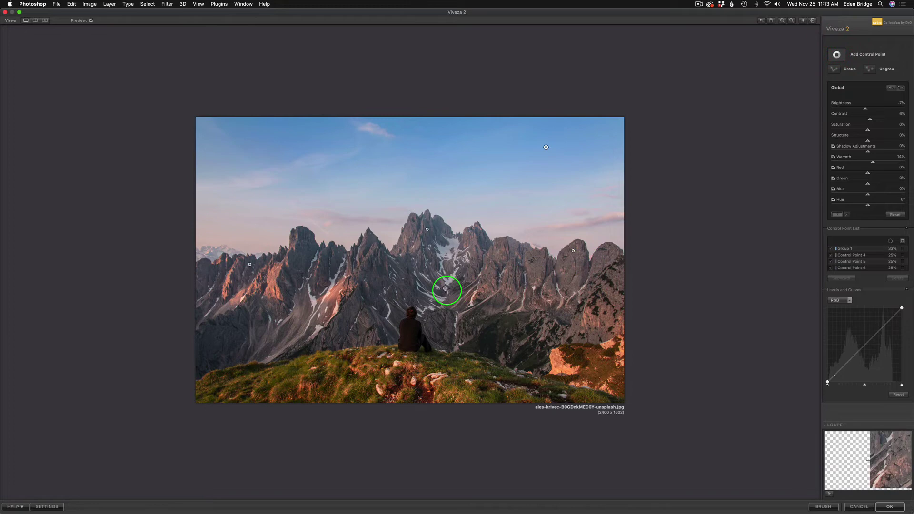
left_click(304, 252)
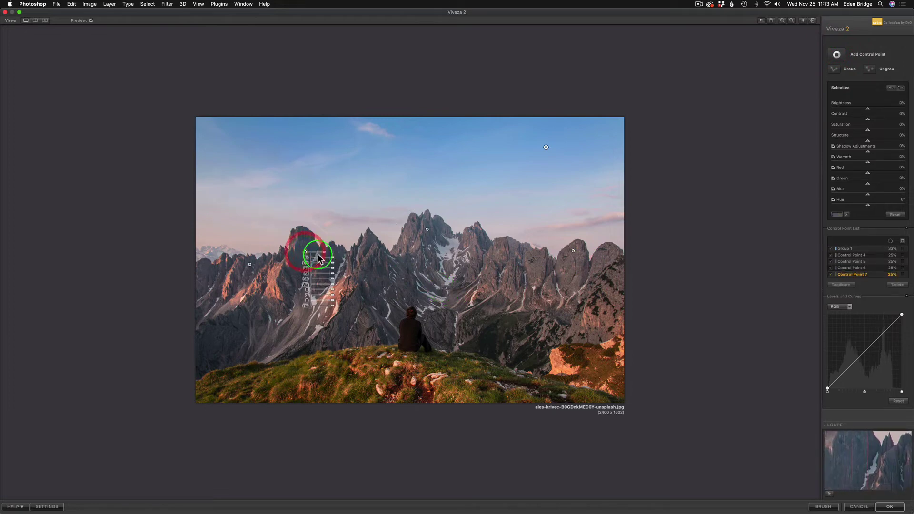
left_click_drag(333, 260, 329, 262)
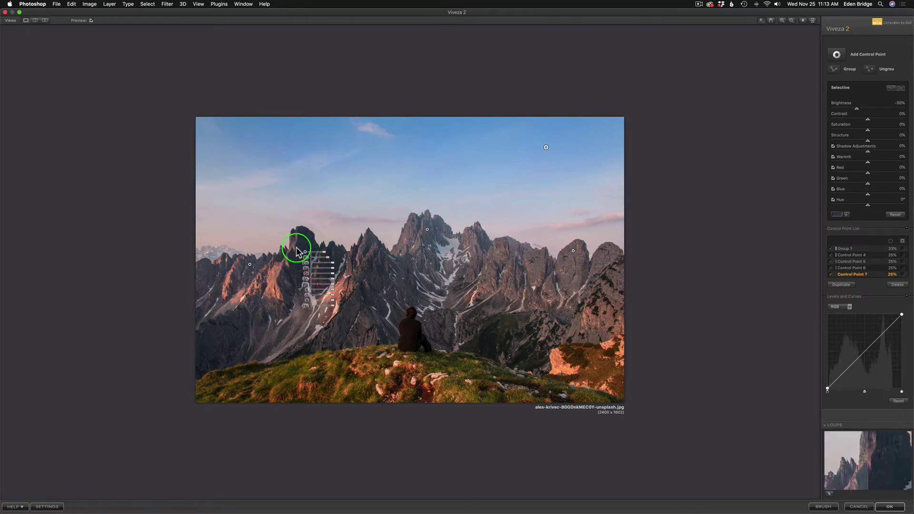
Duplicate the point onto the central mountains, then marquee-select all three mountain points
left_click_drag(305, 252, 529, 292)
left_click(719, 227)
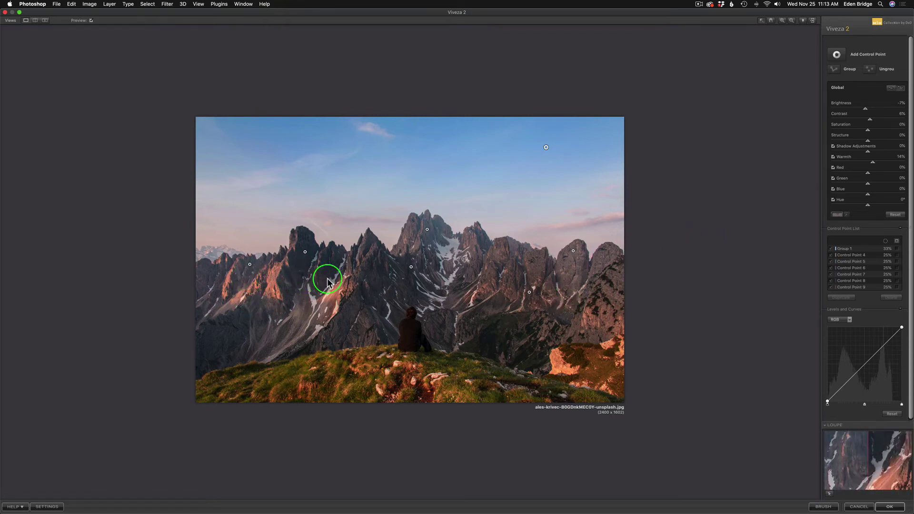
mouse_move(303, 253)
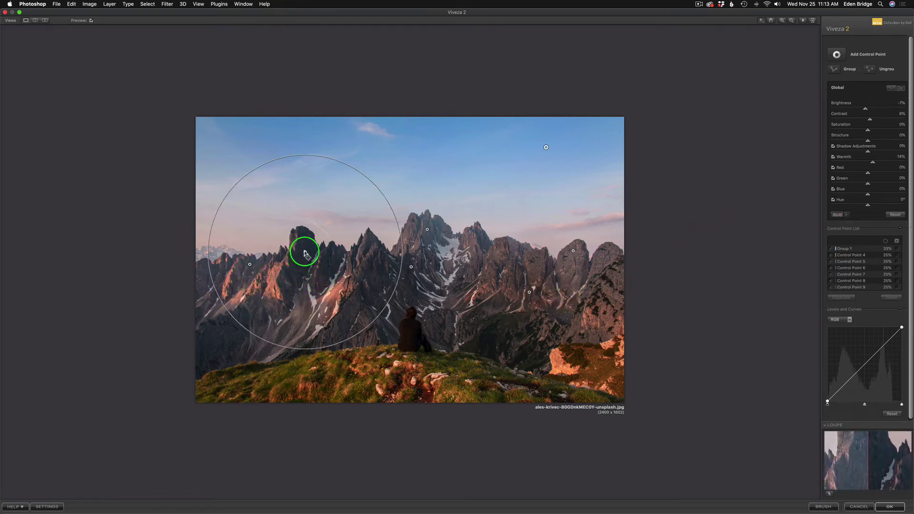
left_click_drag(298, 245, 551, 315)
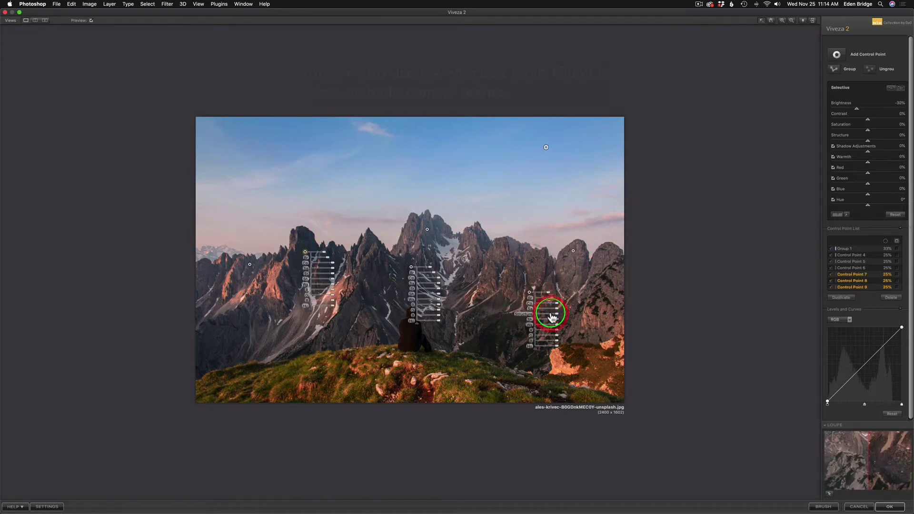
Group Control Points 7–9 into Group 2 with brightness -25%, structure 40% and reduced warmth
left_click(834, 71)
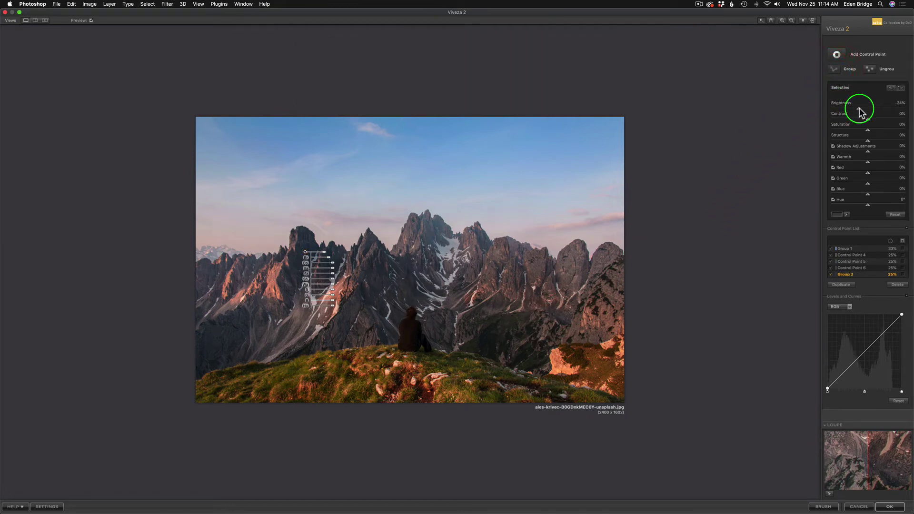
left_click_drag(860, 112, 858, 111)
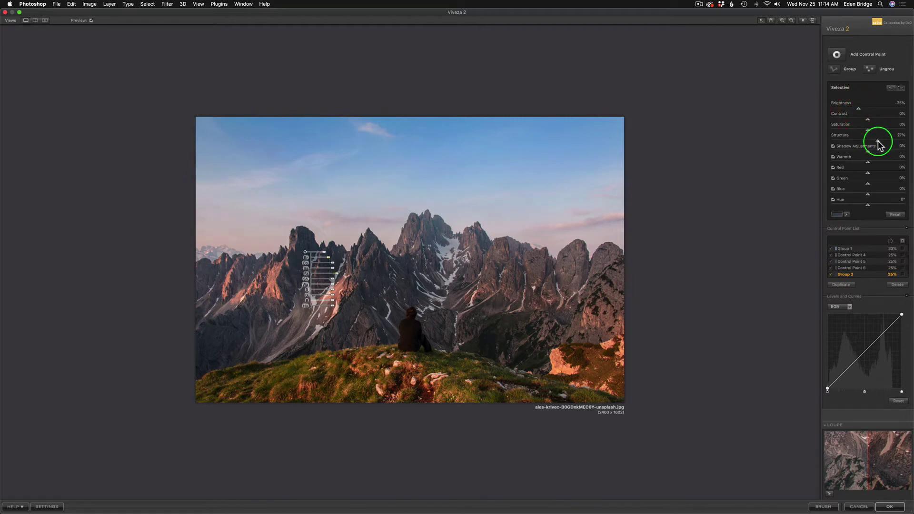
left_click(877, 140)
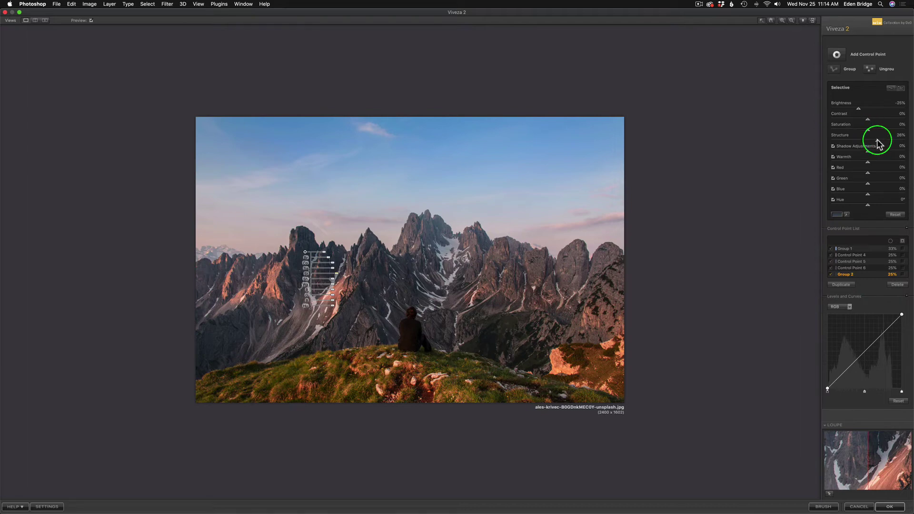
mouse_move(877, 139)
left_mouse_down()
mouse_move(887, 140)
mouse_move(881, 145)
left_mouse_up()
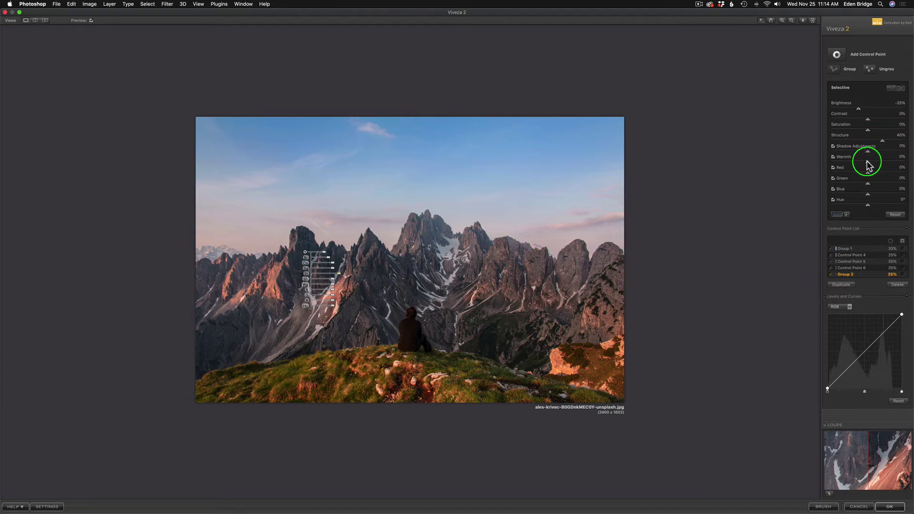
left_click_drag(883, 163, 873, 165)
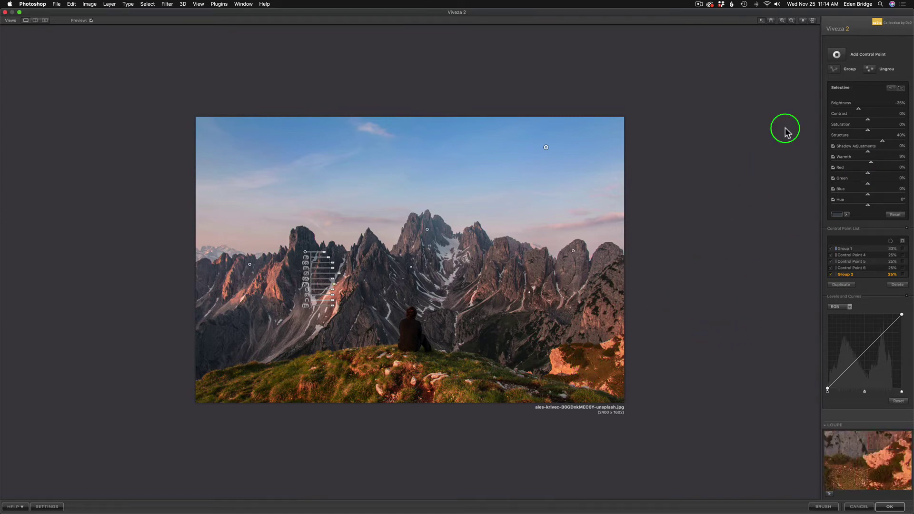
Place a control point on the sunlit rocks, resize it and lower its brightness
left_click(831, 56)
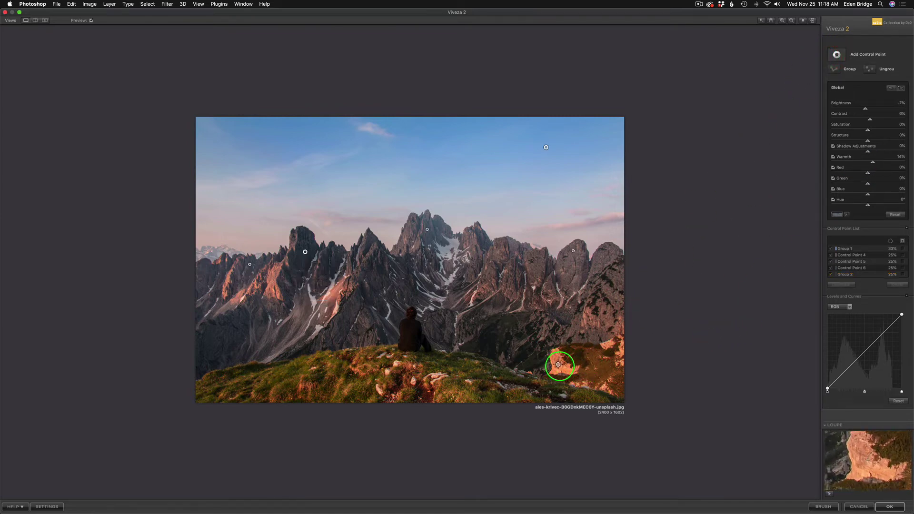
left_click(558, 363)
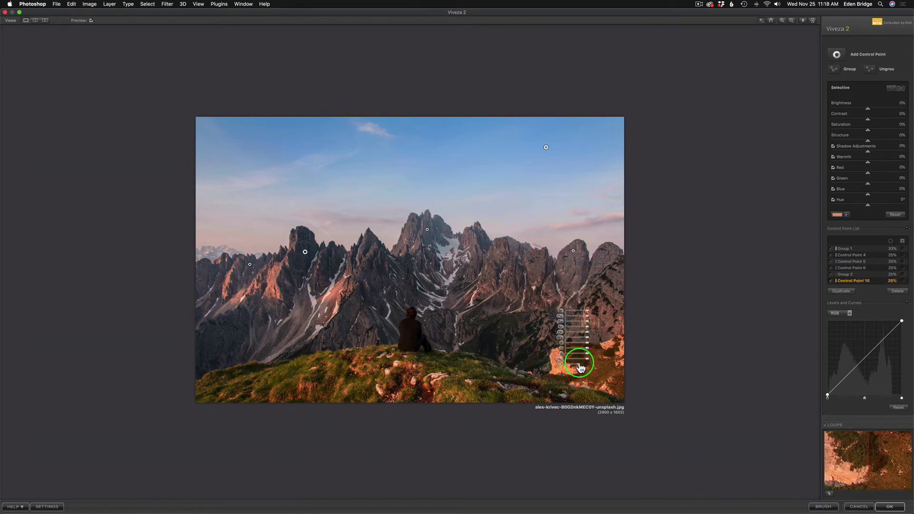
left_click_drag(580, 368, 579, 368)
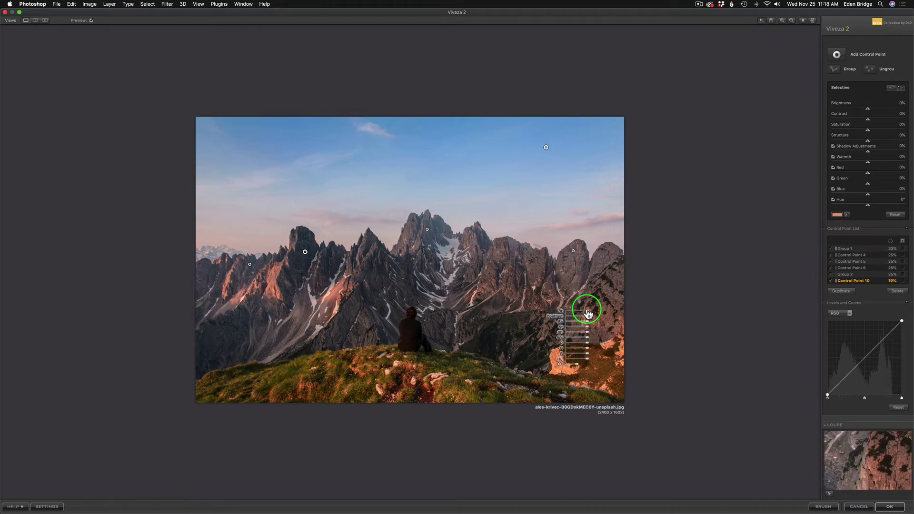
left_click_drag(588, 312, 586, 312)
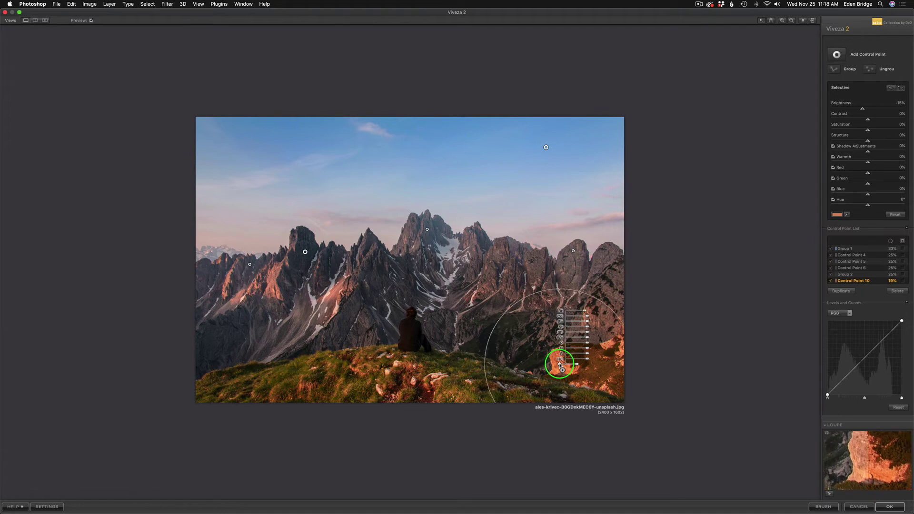
Duplicate the rocks point slightly right and set the copy's Green to 24%
left_click_drag(561, 365, 600, 367)
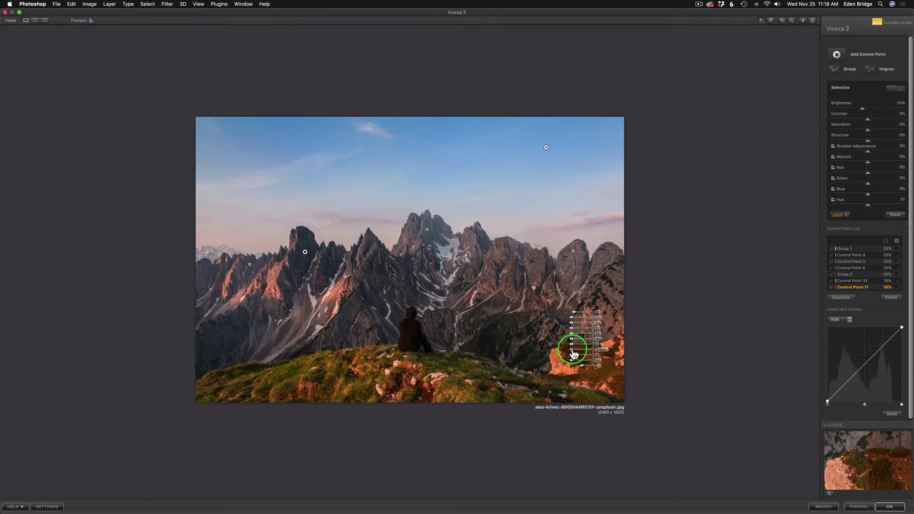
left_click_drag(572, 354, 567, 353)
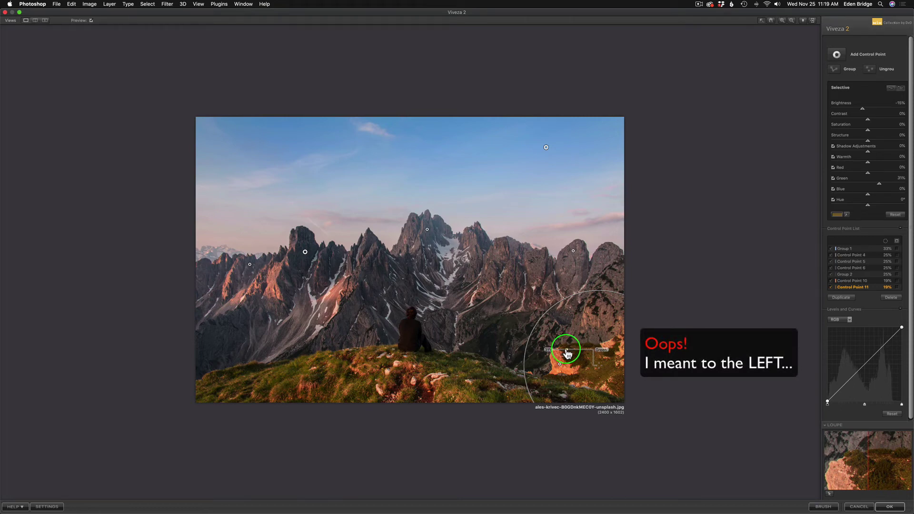
mouse_move(567, 354)
left_mouse_down()
mouse_move(588, 353)
mouse_move(573, 355)
left_mouse_up()
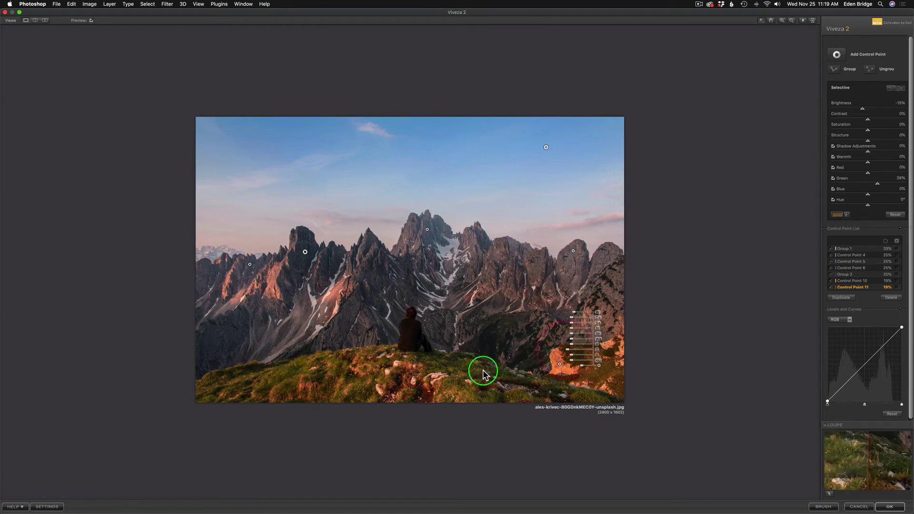
left_click(692, 333)
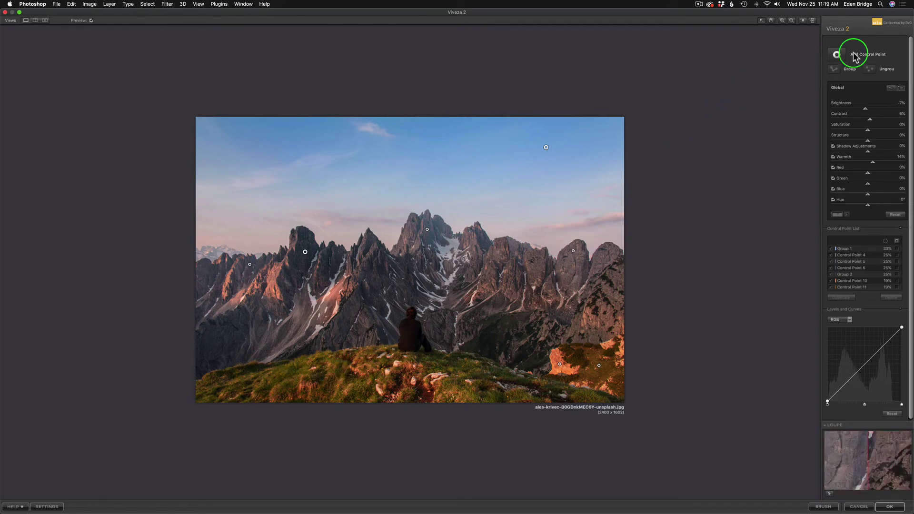
Add a control point on the foreground grass with brightness 7% and structure 46%
left_click(836, 55)
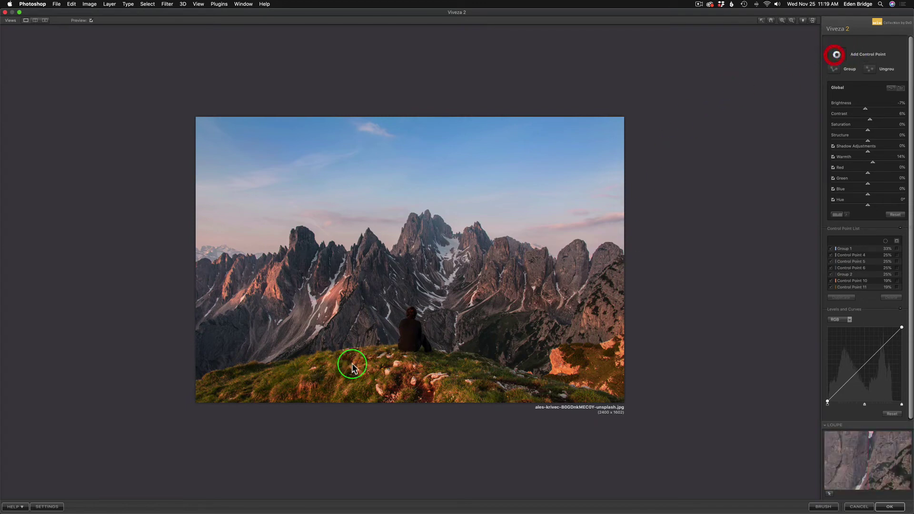
left_click(288, 370)
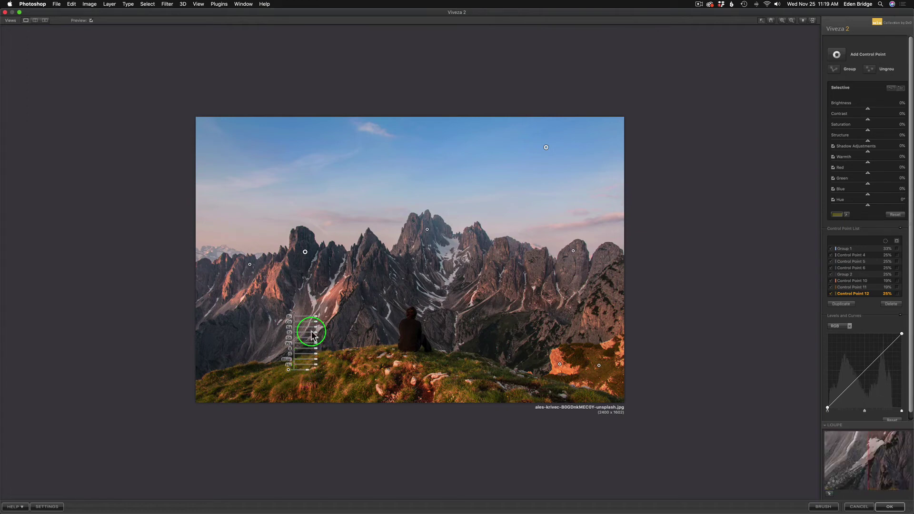
left_click_drag(319, 320, 324, 333)
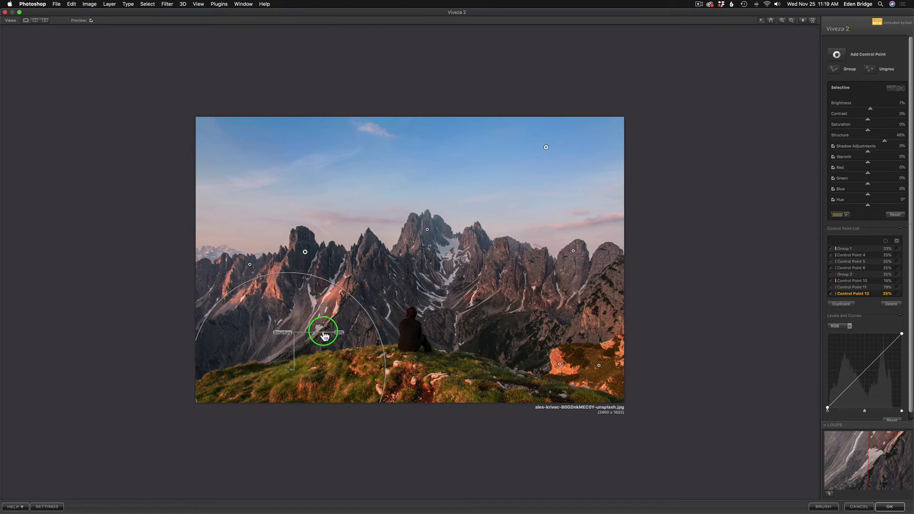
left_click_drag(324, 336, 322, 336)
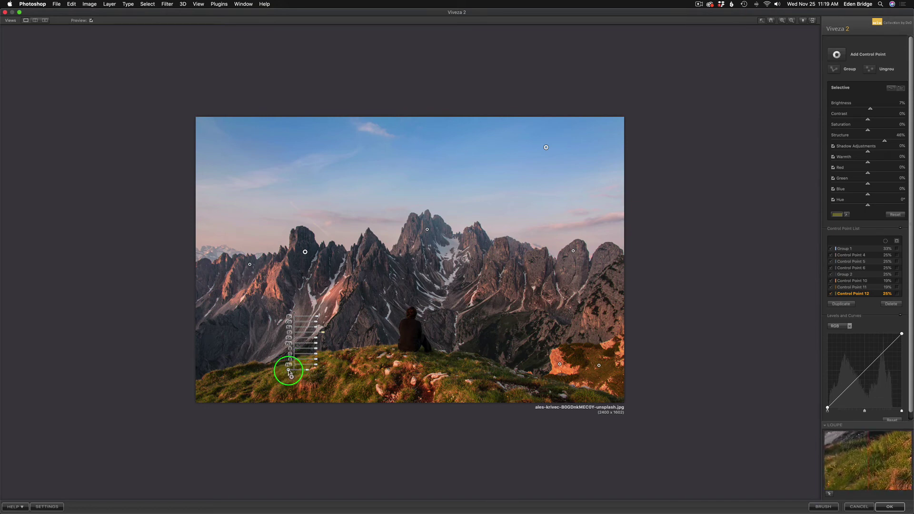
Duplicate the grass point onto the right foreground grass near the rocks
left_click_drag(289, 372, 453, 372)
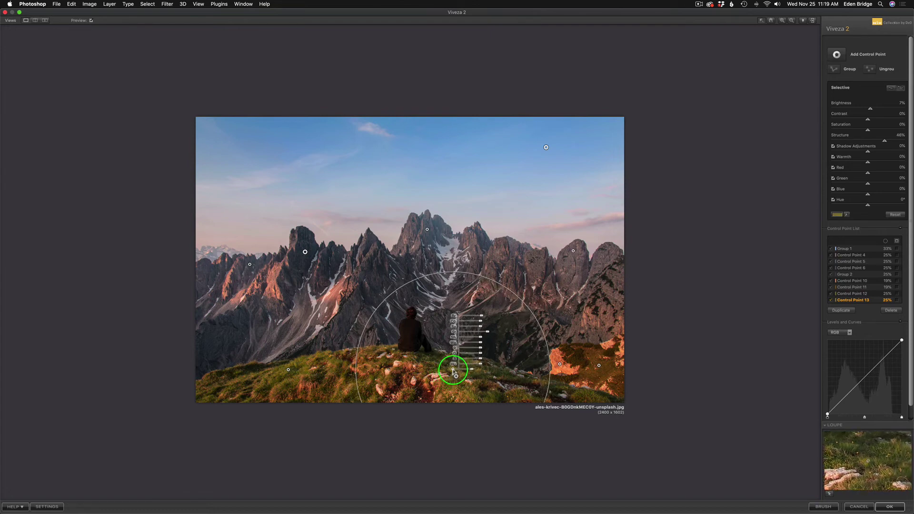
left_click_drag(454, 373, 453, 370)
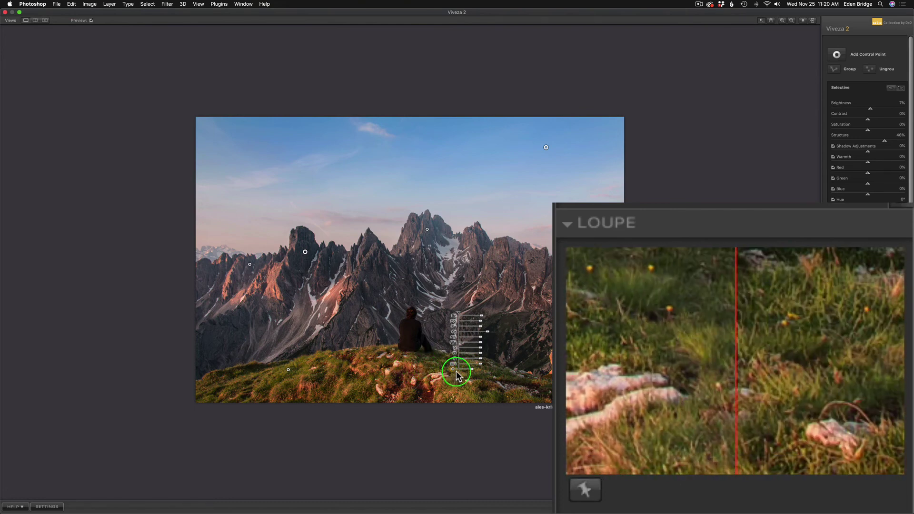
mouse_move(453, 371)
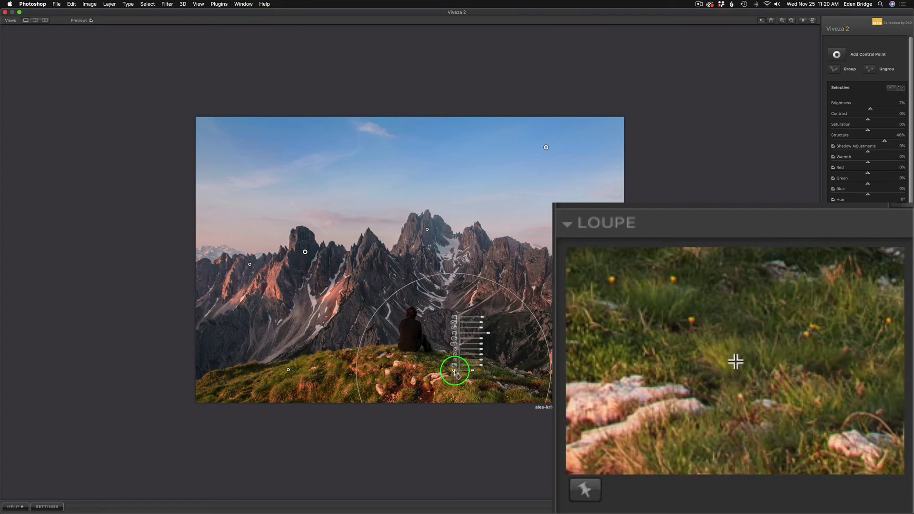
left_click_drag(454, 371, 451, 369)
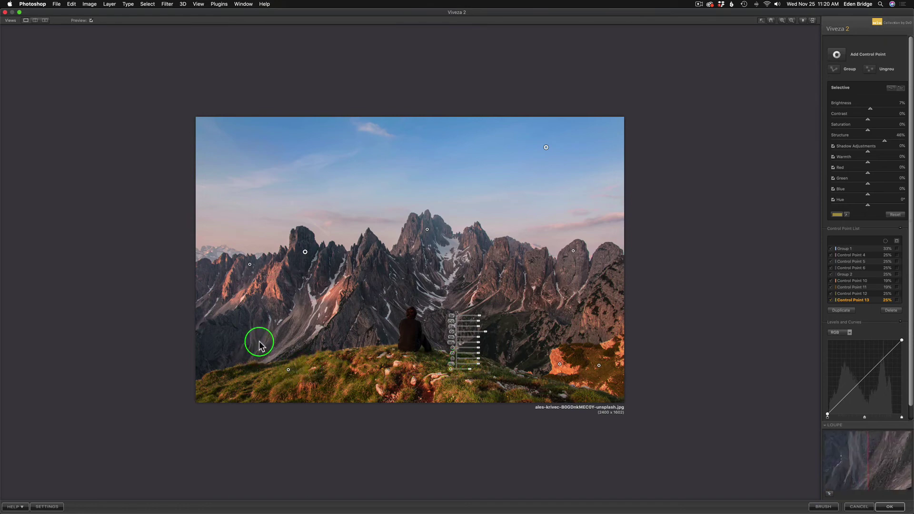
Group grass Control Points 12 and 13 into Group 3 with brightness 9% and warmth 34%
left_click(504, 391)
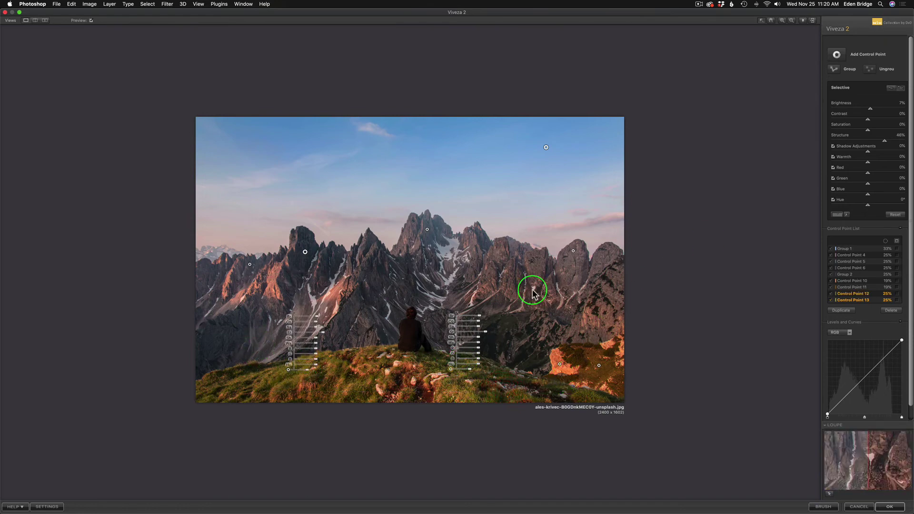
left_click(837, 72)
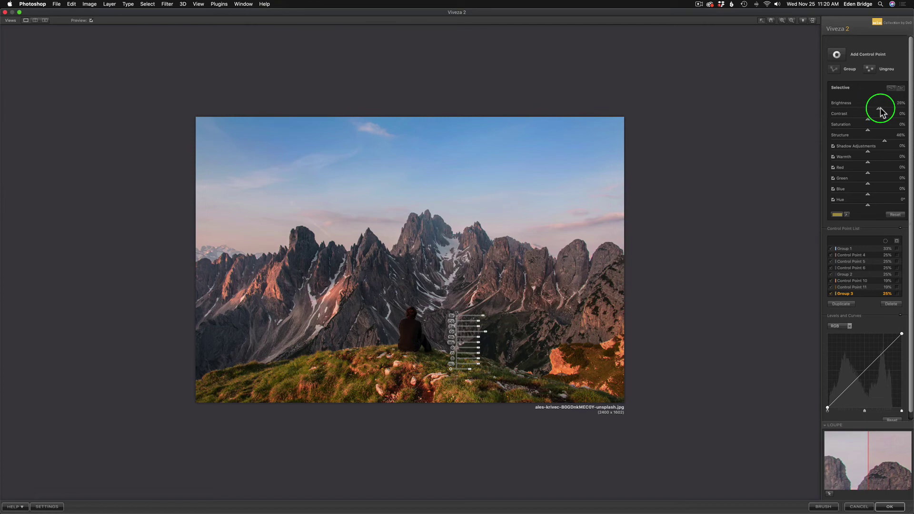
left_click_drag(880, 109, 874, 109)
left_click_drag(871, 108, 872, 109)
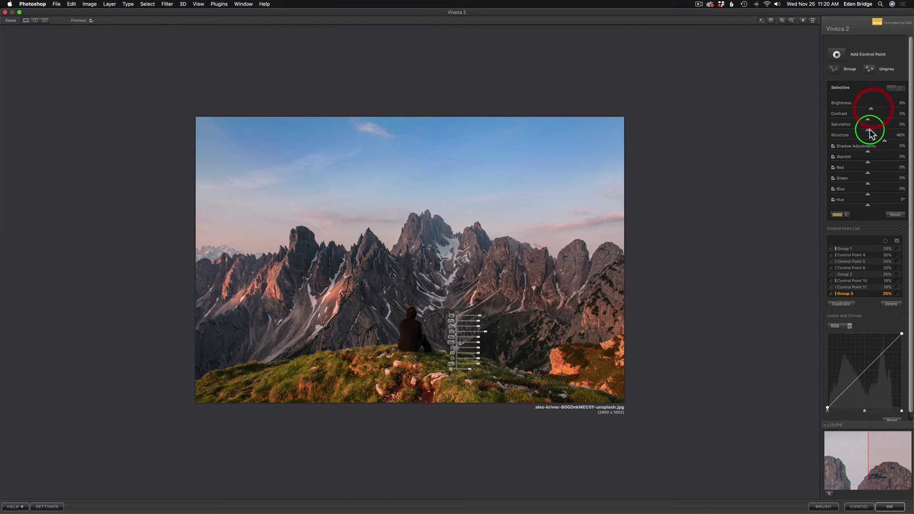
left_click_drag(879, 143, 880, 164)
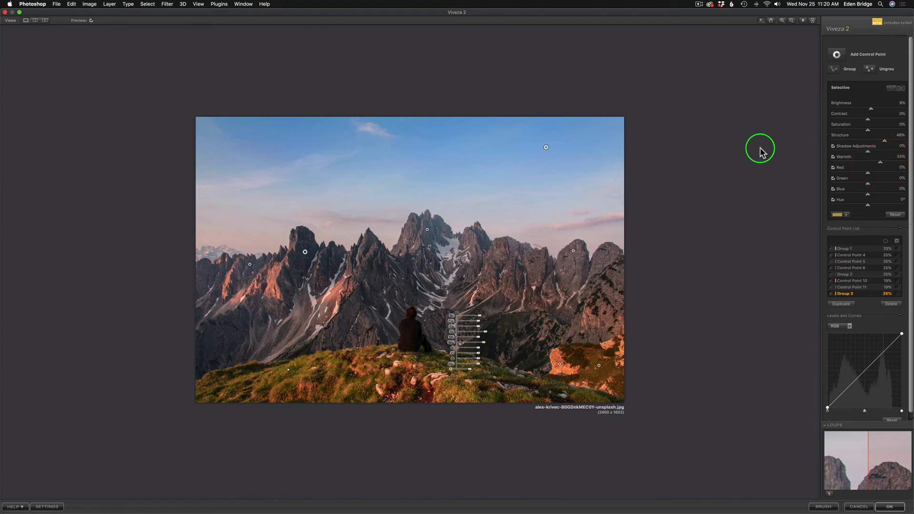
Deselect the group and toggle Preview to compare the edits against the original
left_click(761, 150)
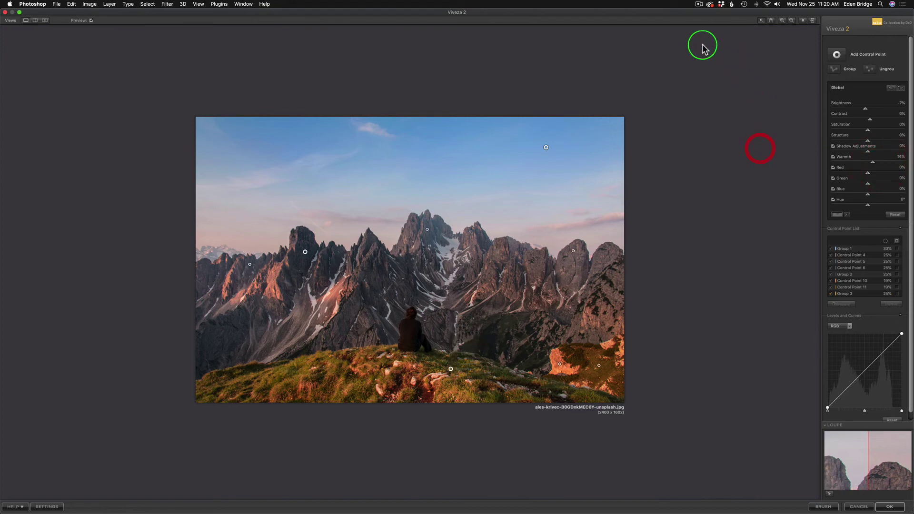
left_click(91, 21)
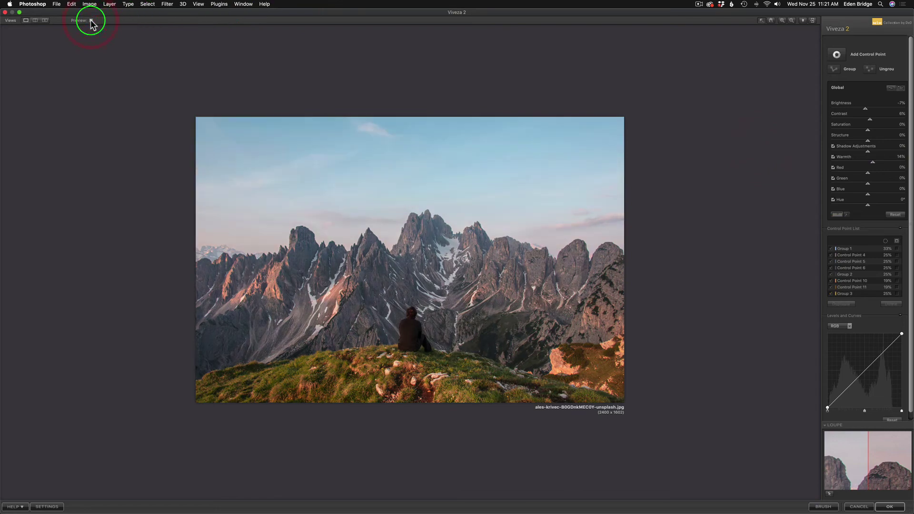
left_click(91, 21)
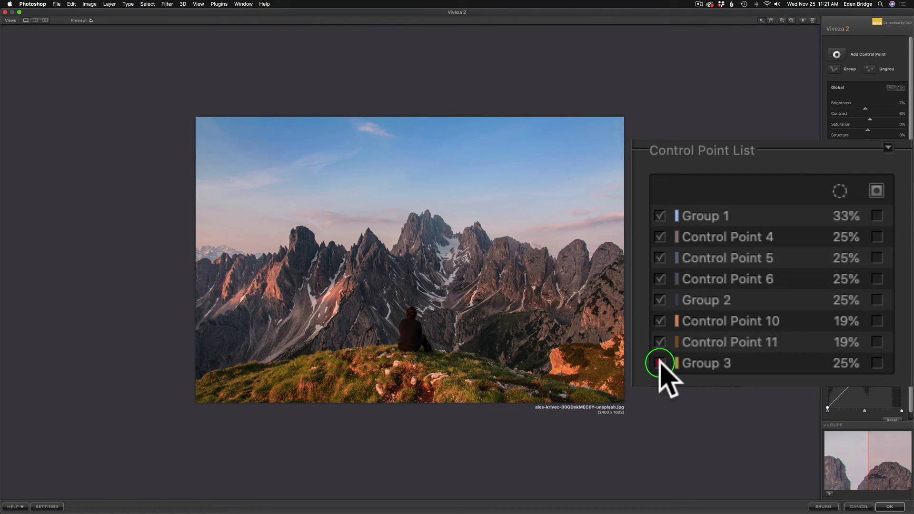
Toggle Groups 3, 2 and 1 off and on to compare, then apply the edits with OK
left_click(659, 364)
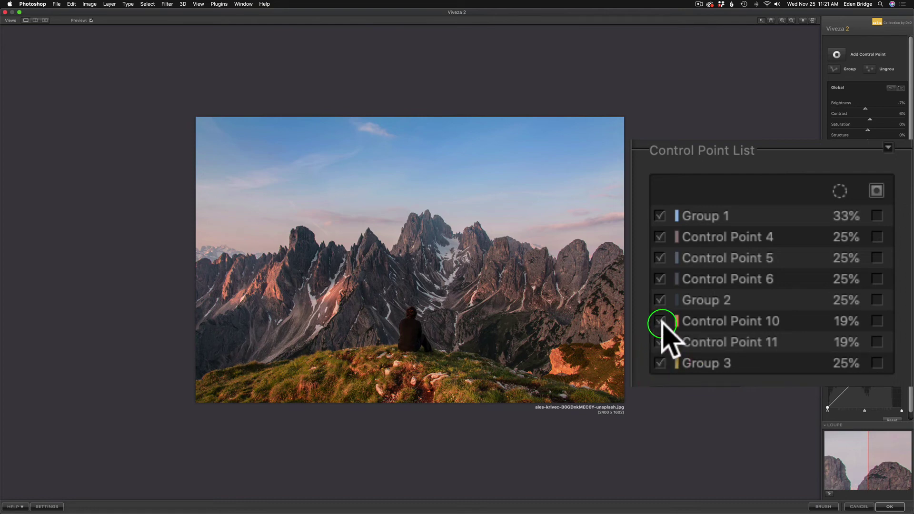
left_click(661, 301)
left_click(661, 301)
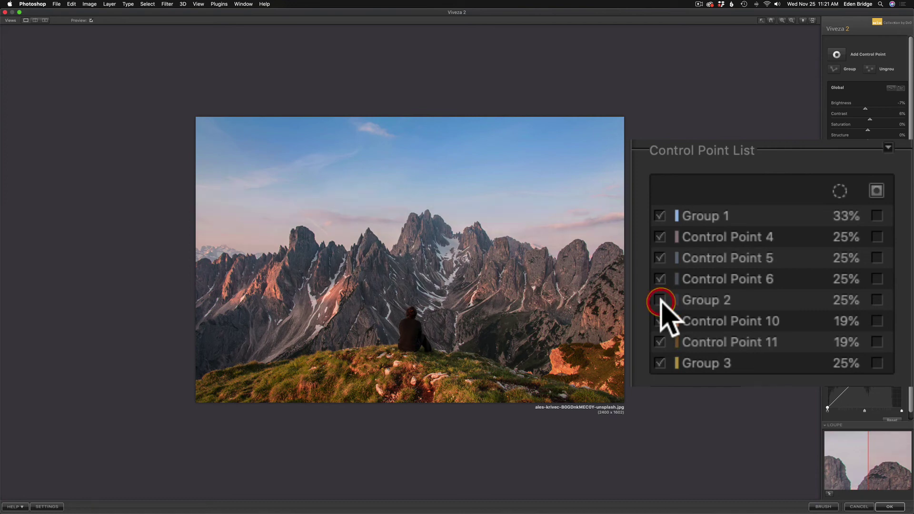
left_click(661, 301)
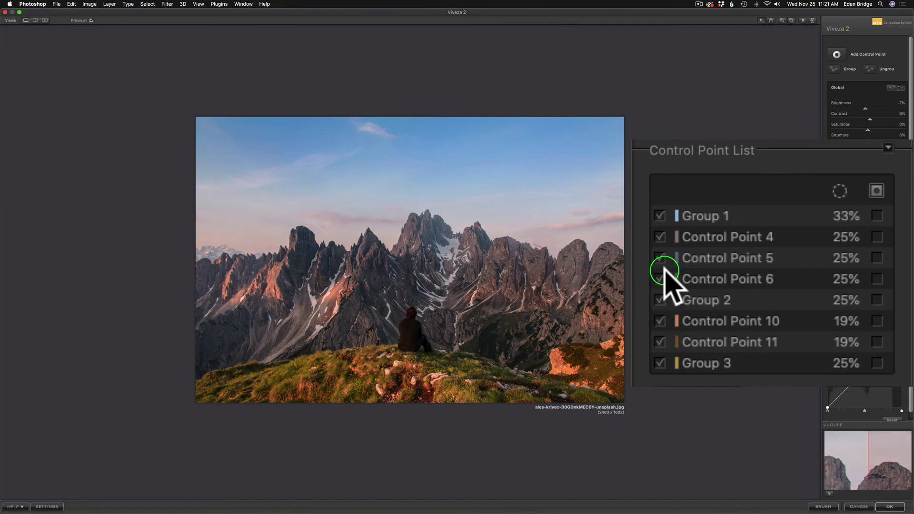
left_click(661, 216)
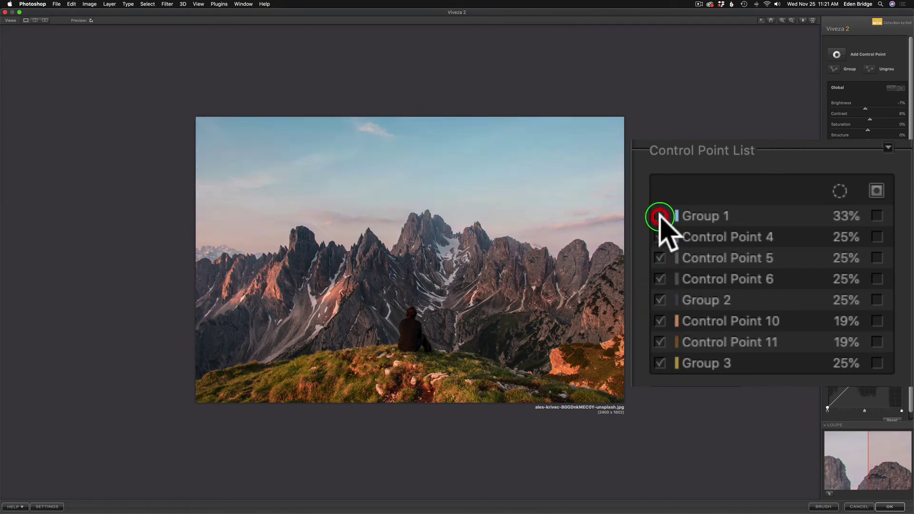
left_click(661, 217)
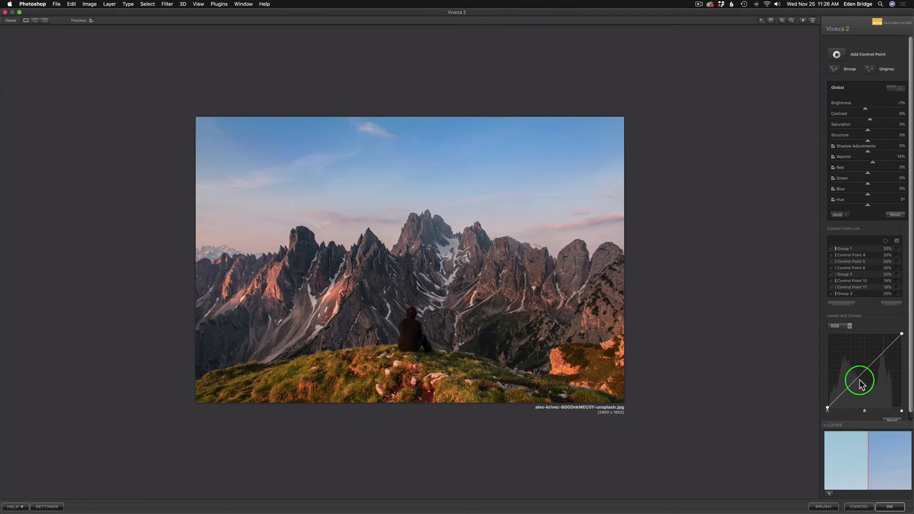
left_click(890, 507)
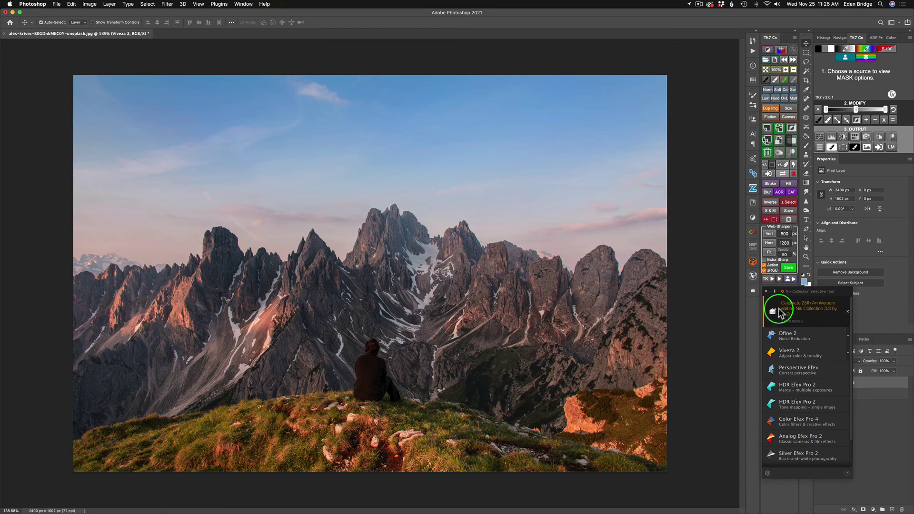
Collapse the Nik Collection panel and toggle the Viveza 2 layer's visibility off and on
left_click(775, 292)
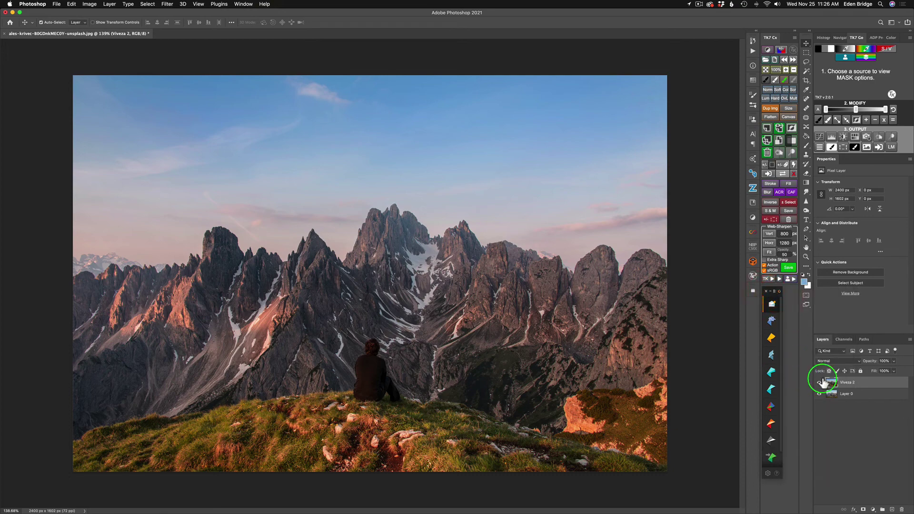
left_click(819, 383)
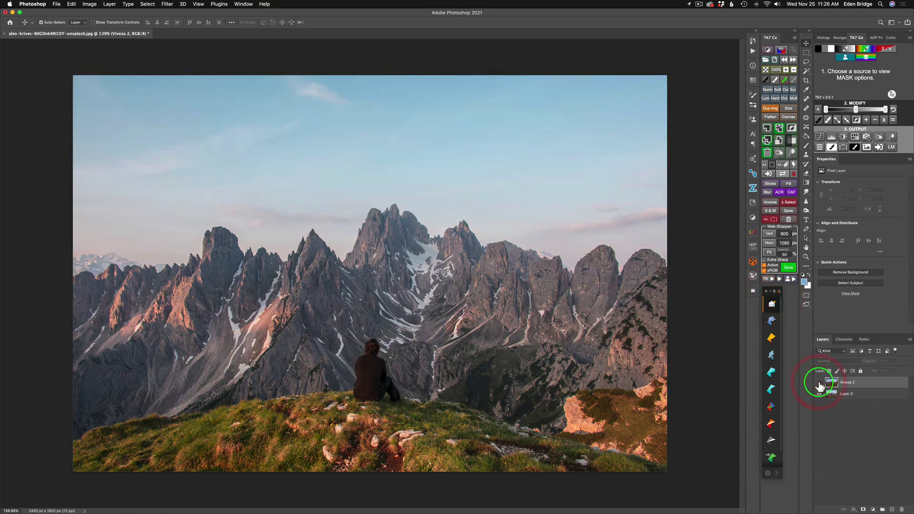
left_click(819, 383)
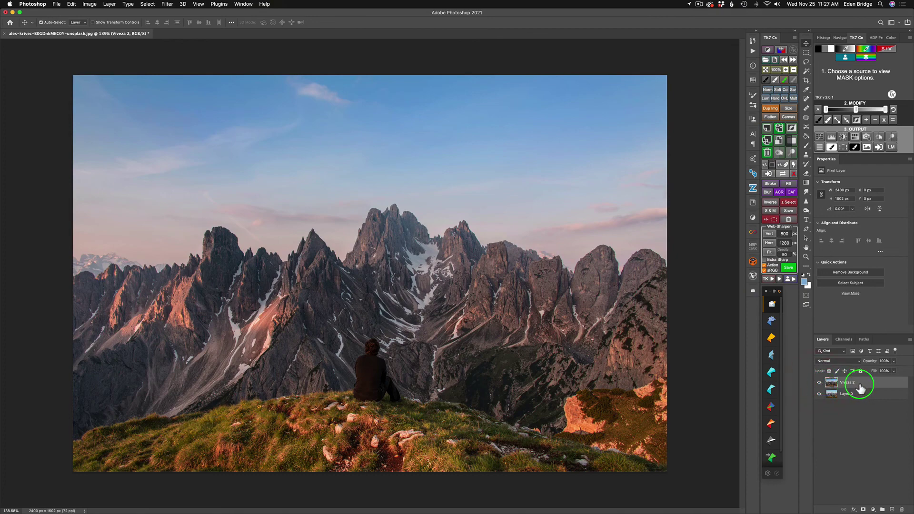